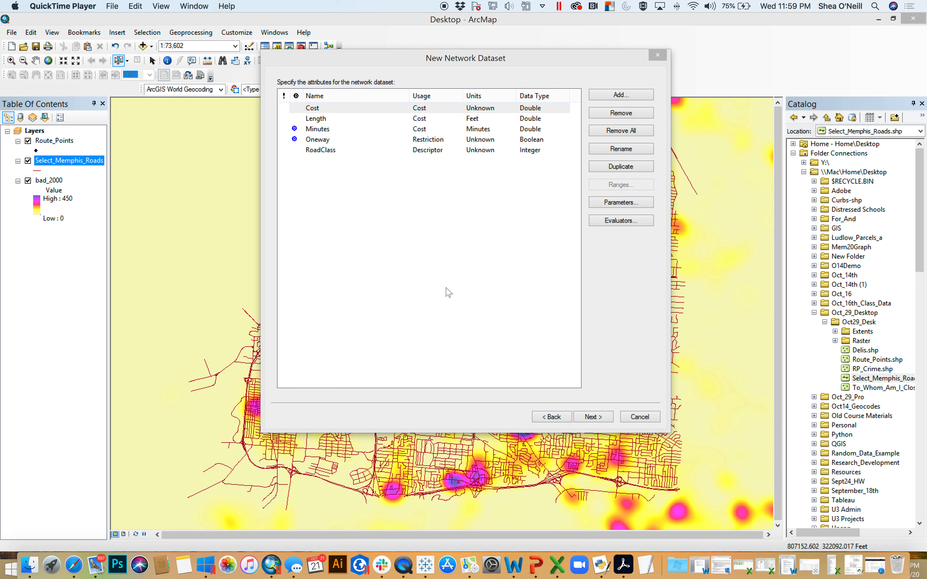
Step: Inspect the Minutes attribute's source evaluators and the fields available for its From-To value, leaving them as they are
left_click(501, 64)
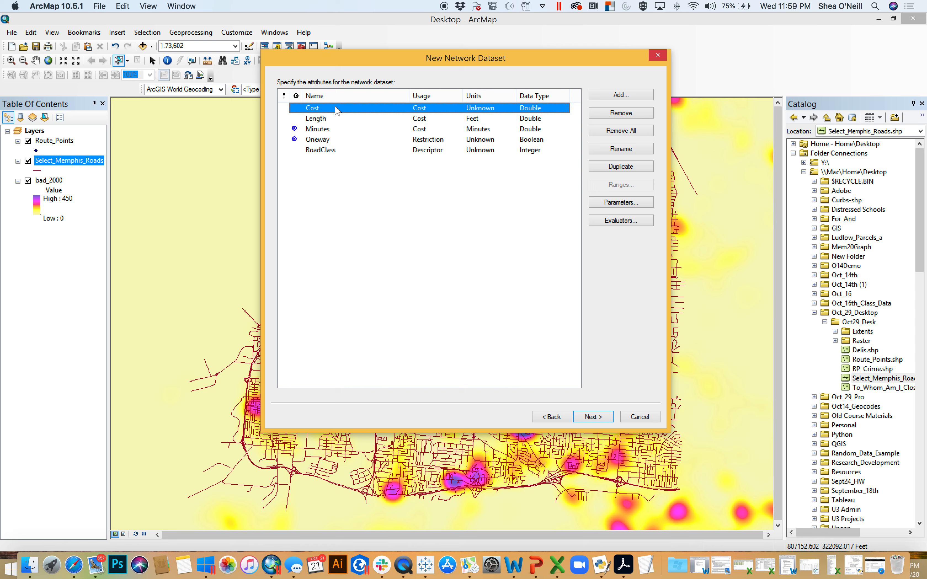
left_click(323, 133)
double_click(323, 133)
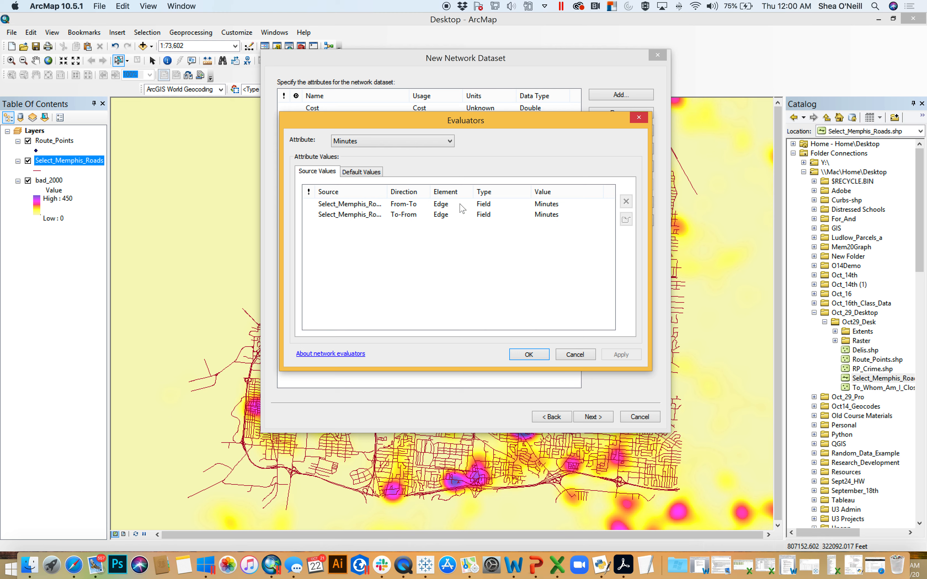
left_click(556, 206)
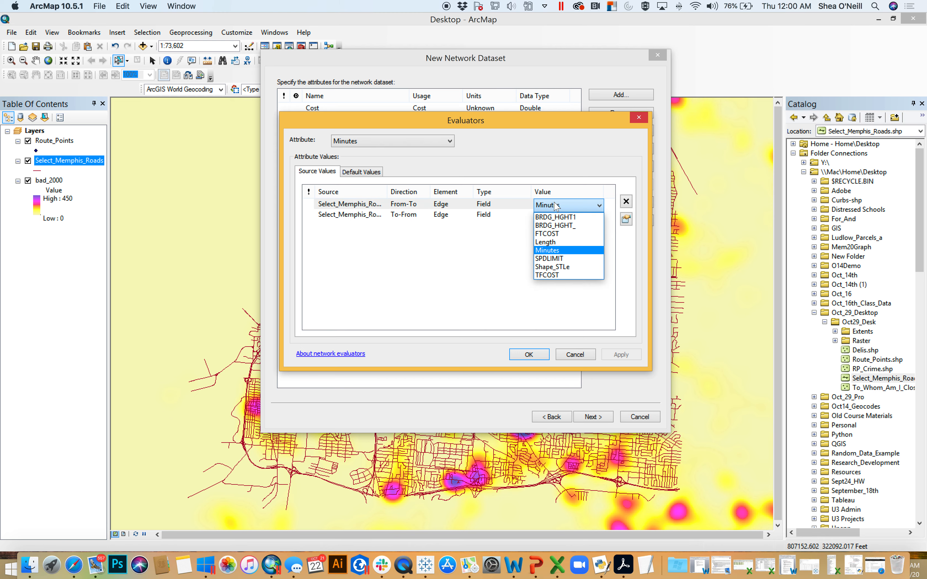
left_click(489, 265)
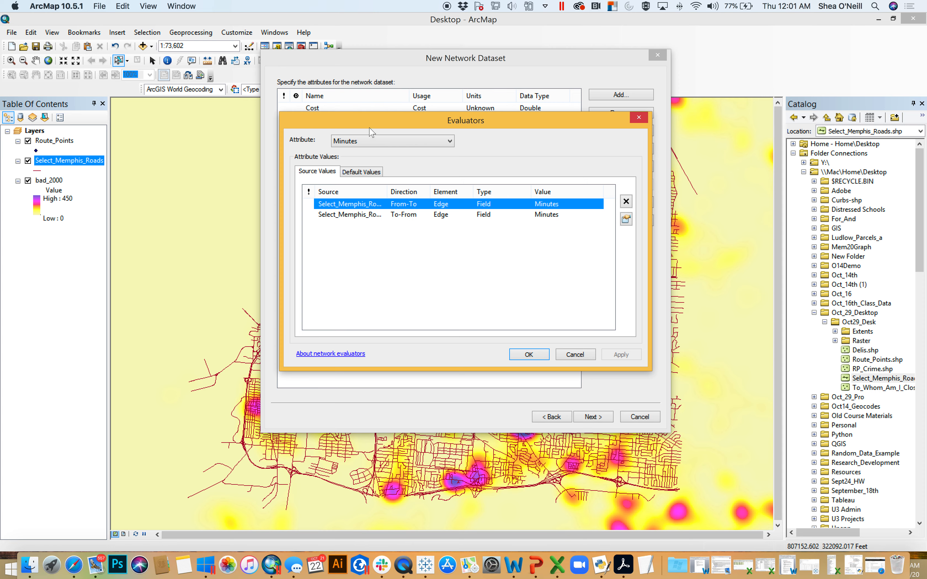
left_click(639, 118)
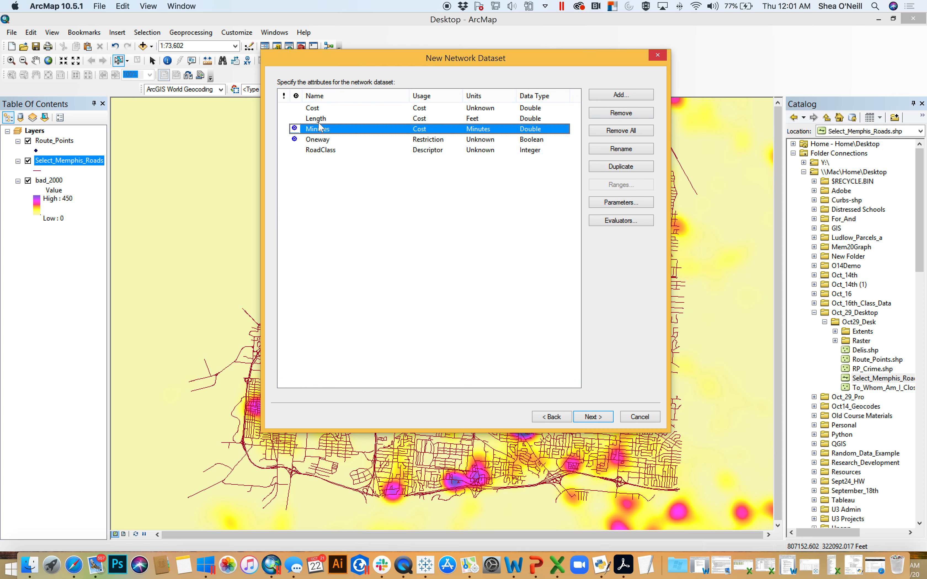
left_click(336, 206)
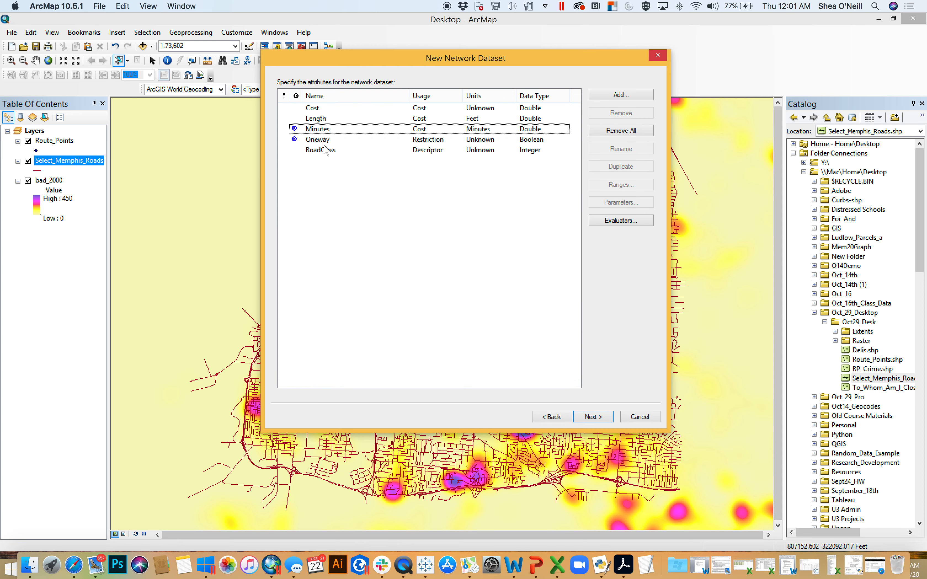
Step: Remove the Cost, Minutes and RoadClass attributes from the network dataset
left_click(323, 109)
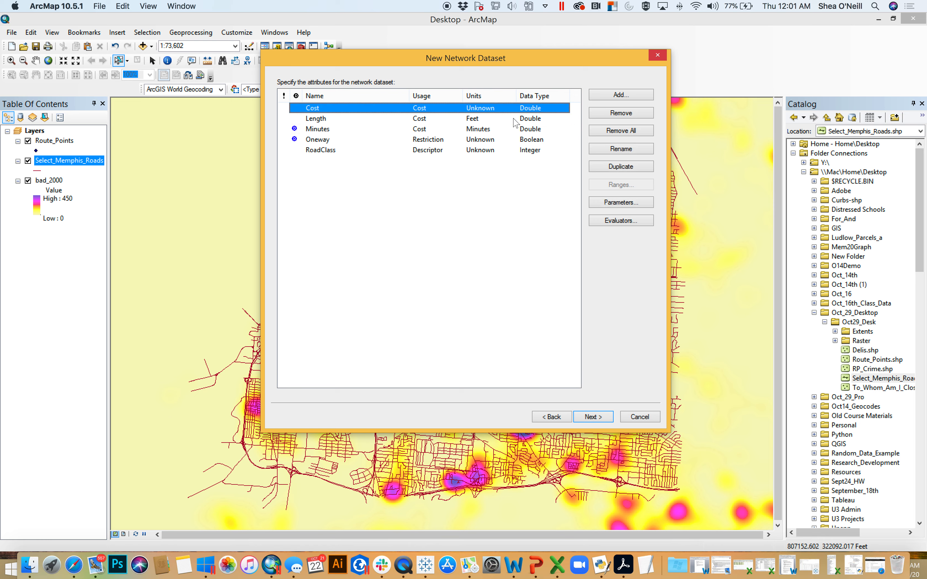
left_click(616, 115)
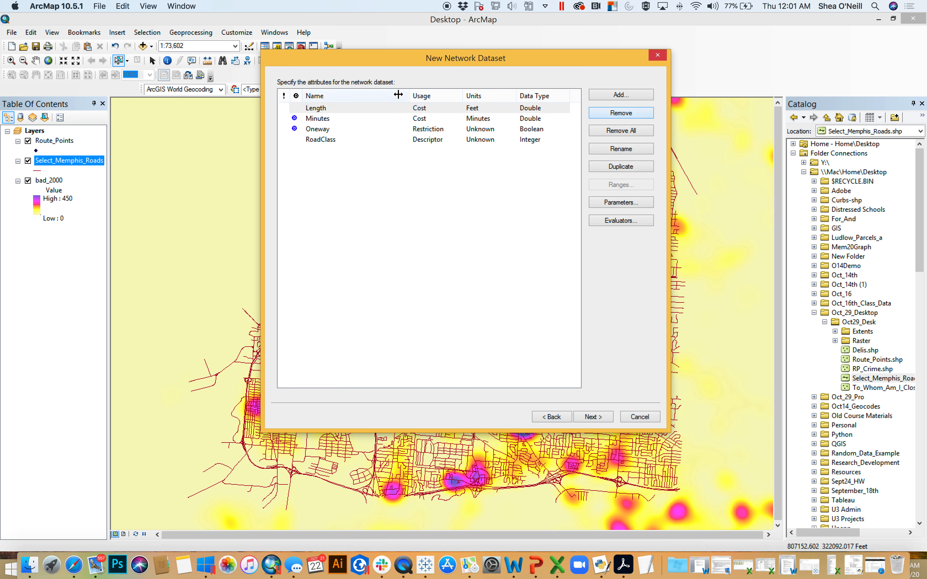
left_click(320, 120)
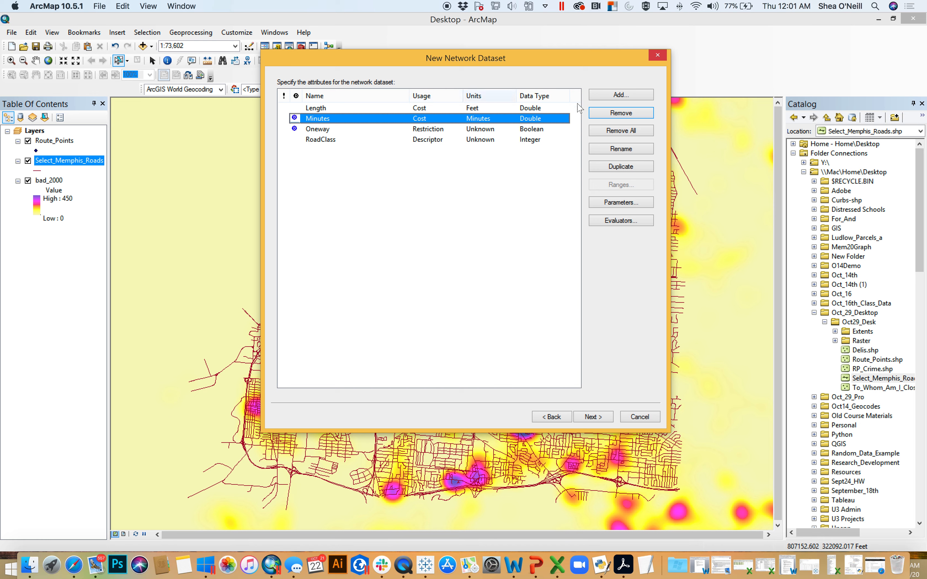
left_click(616, 115)
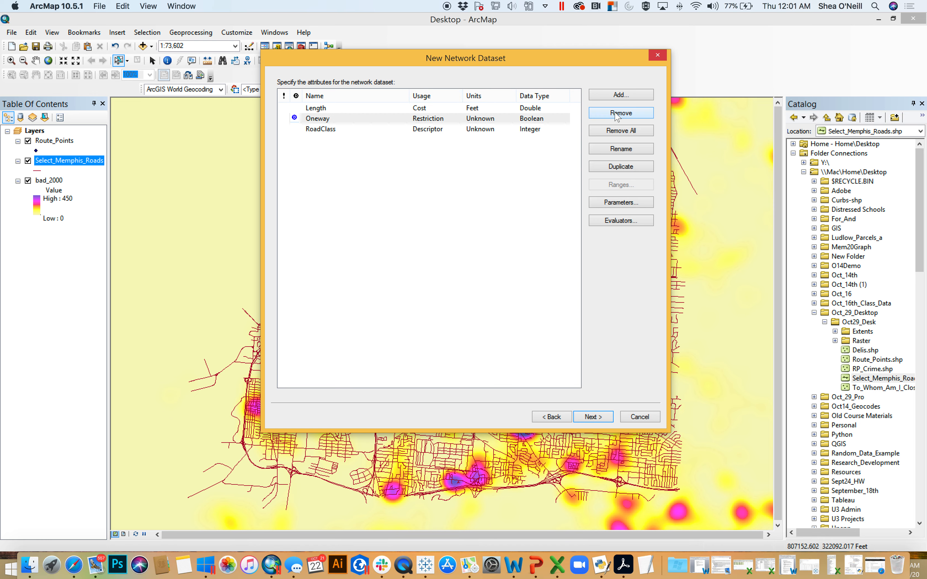
left_click(324, 130)
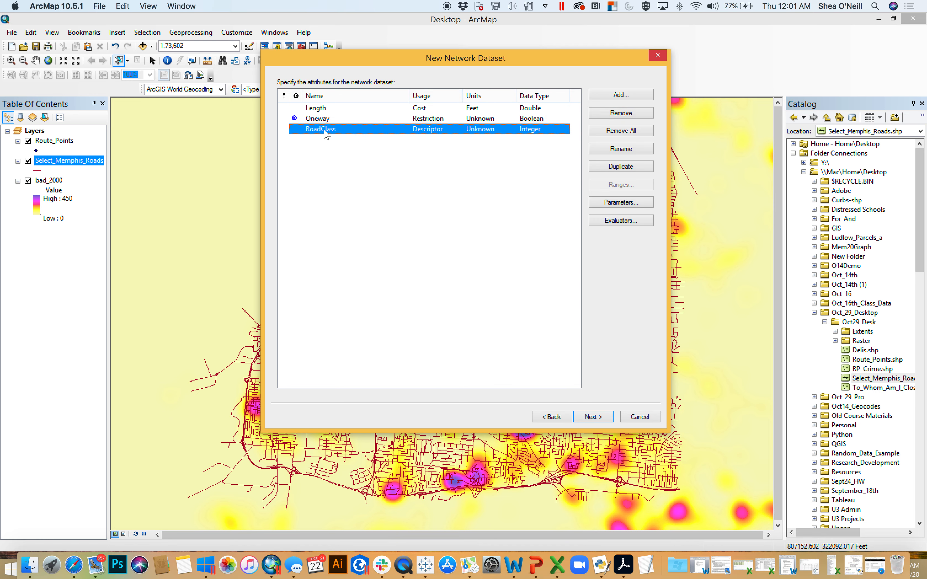
left_click(621, 113)
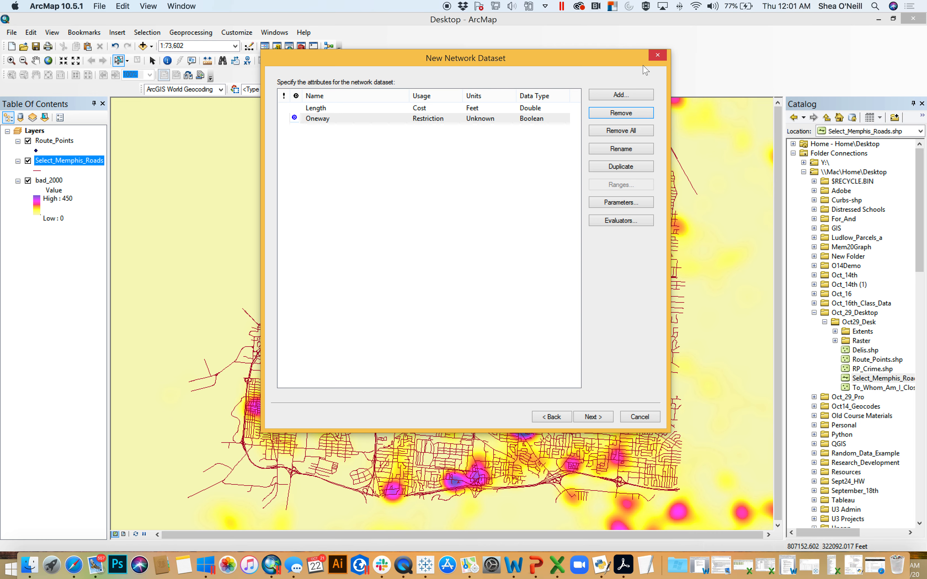
Step: Start a new network attribute with usage type Cost and name it Distance
left_click(618, 102)
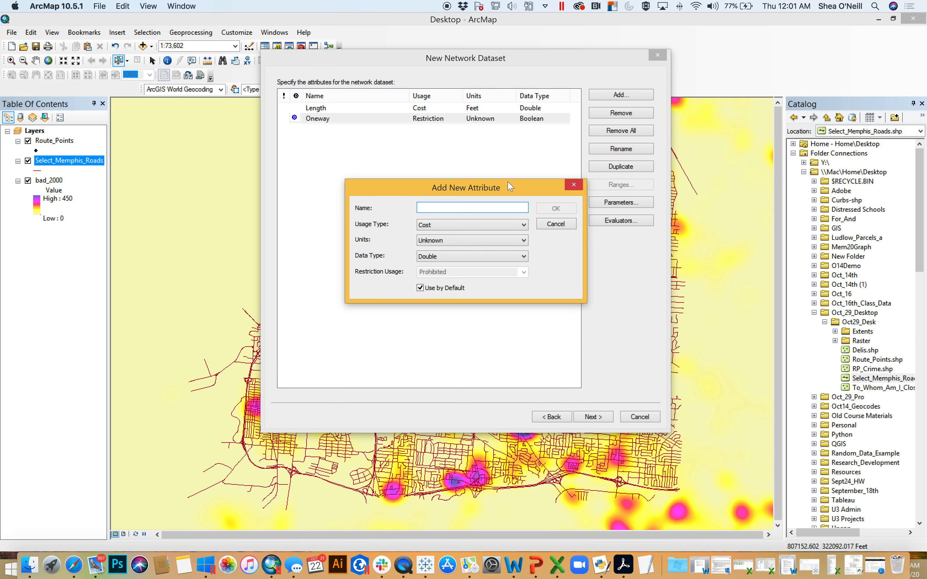
left_click_drag(511, 187, 455, 158)
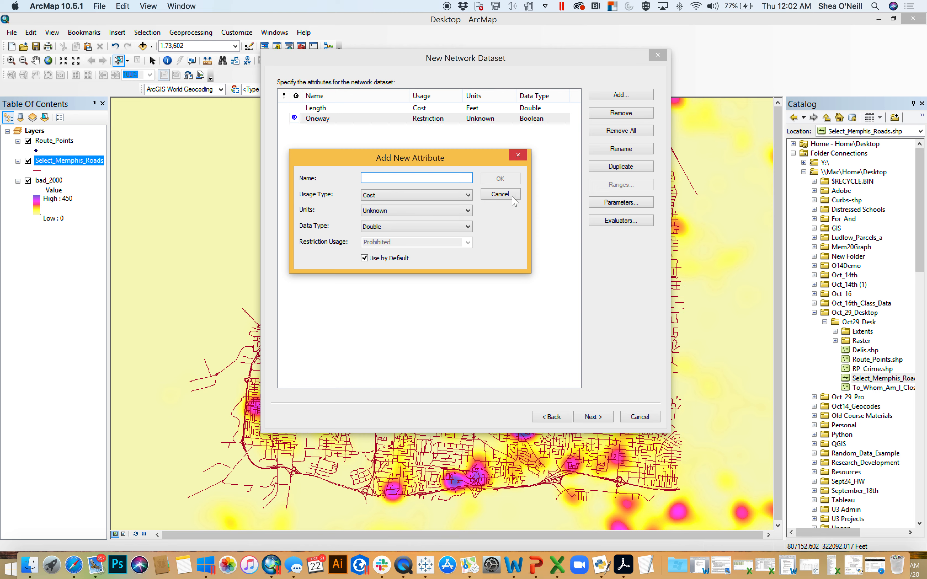
left_click(423, 196)
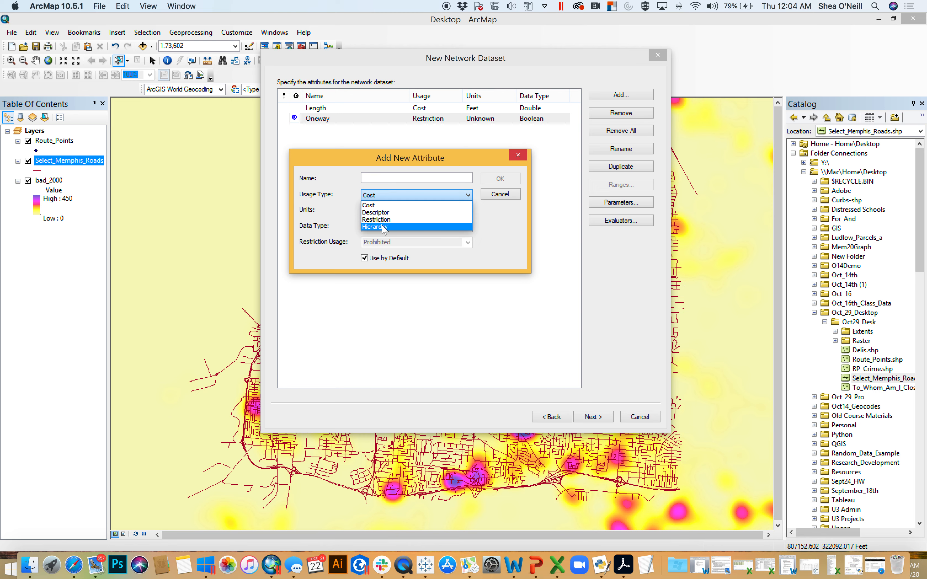
left_click(386, 206)
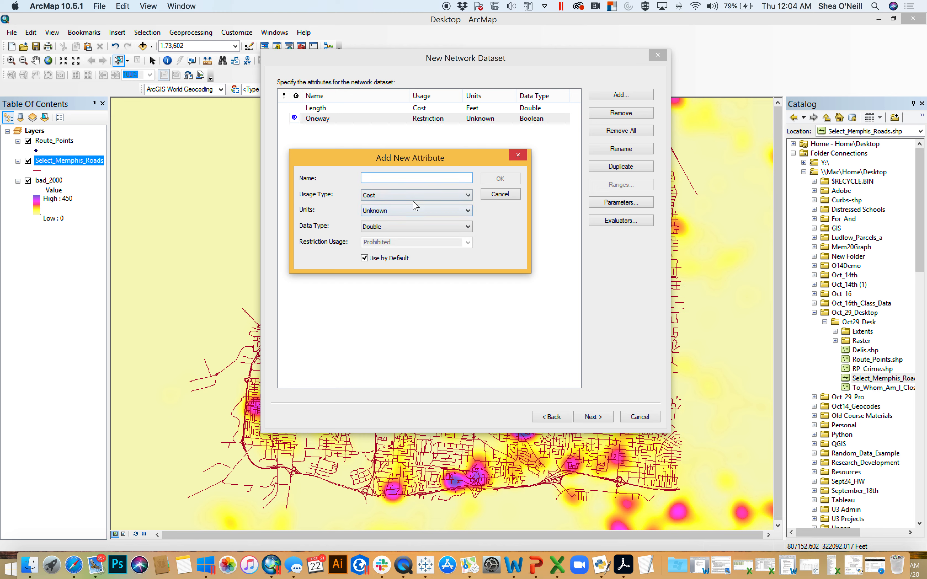
left_click(409, 177)
type("OurLen")
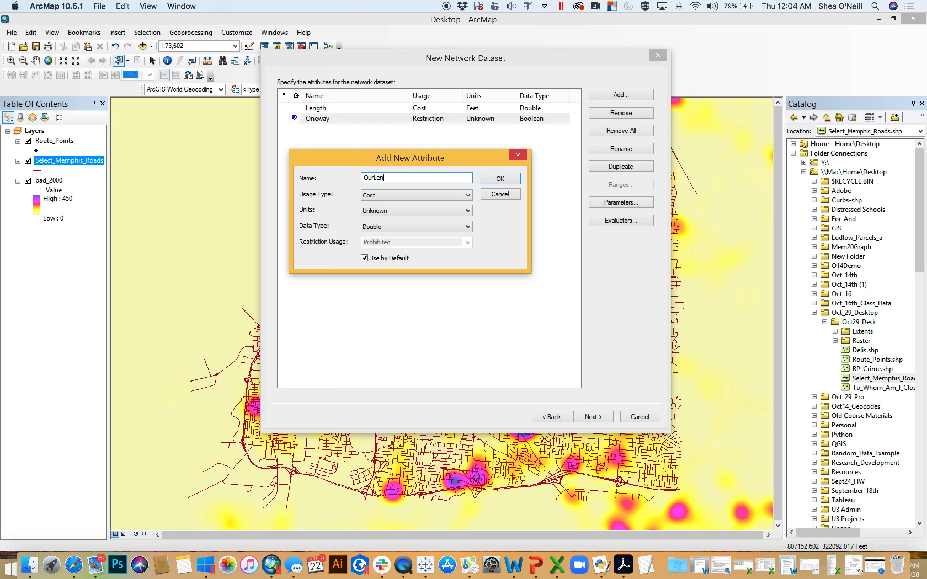
key("BackSpace")
key("BackSpace")
key("BackSpace")
key("BackSpace")
key("BackSpace")
type("Distance")
Step: Set the new attribute's units to Feet and add it to the network dataset
left_click(394, 211)
left_click(504, 229)
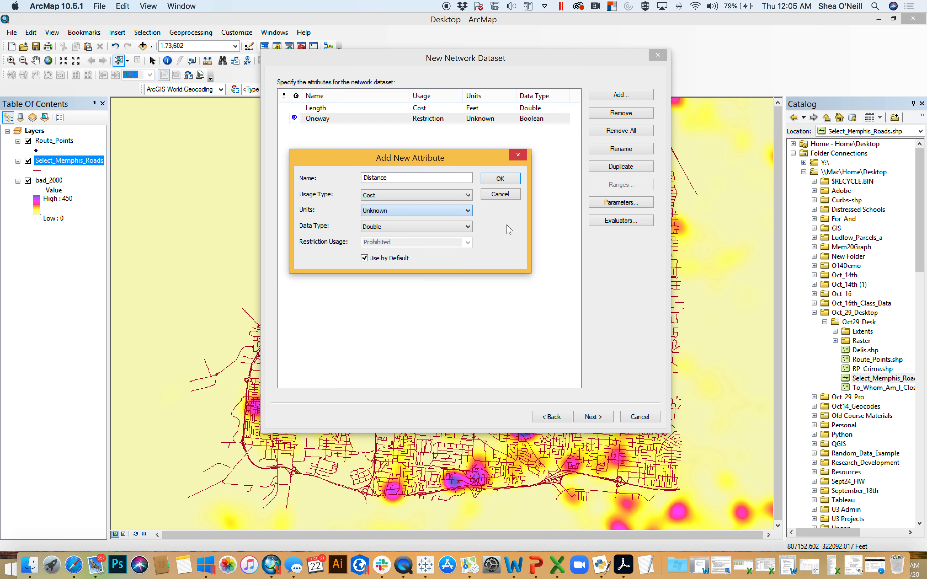
left_click(420, 214)
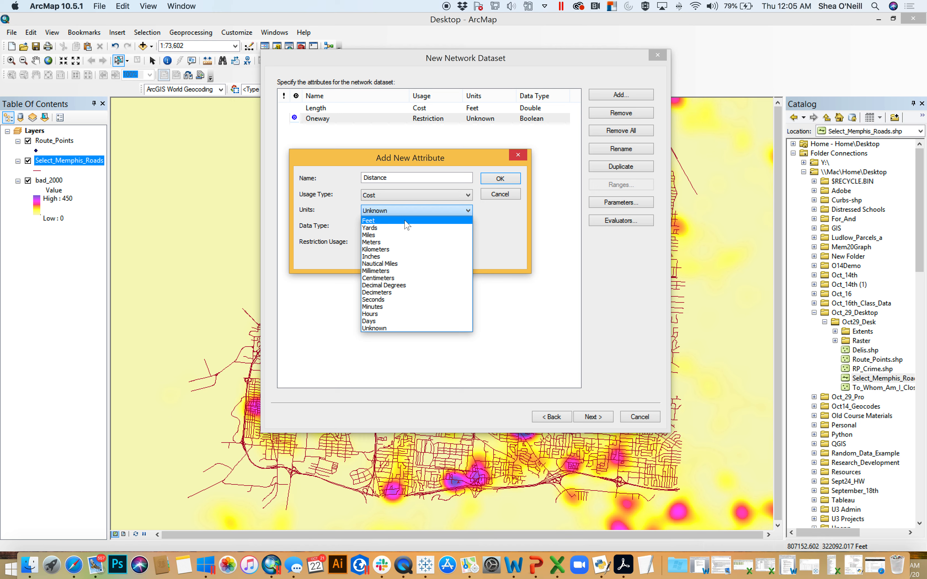
left_click(405, 221)
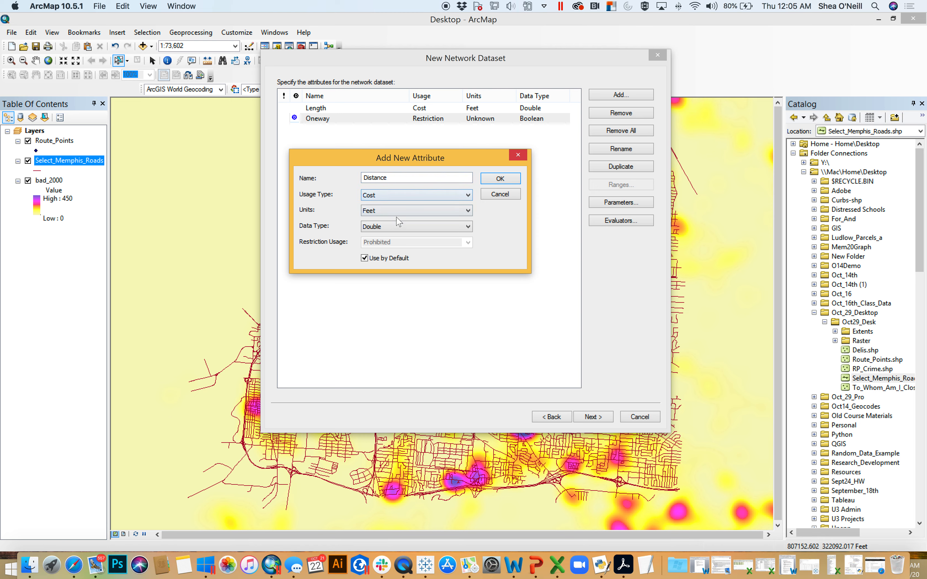
left_click(503, 180)
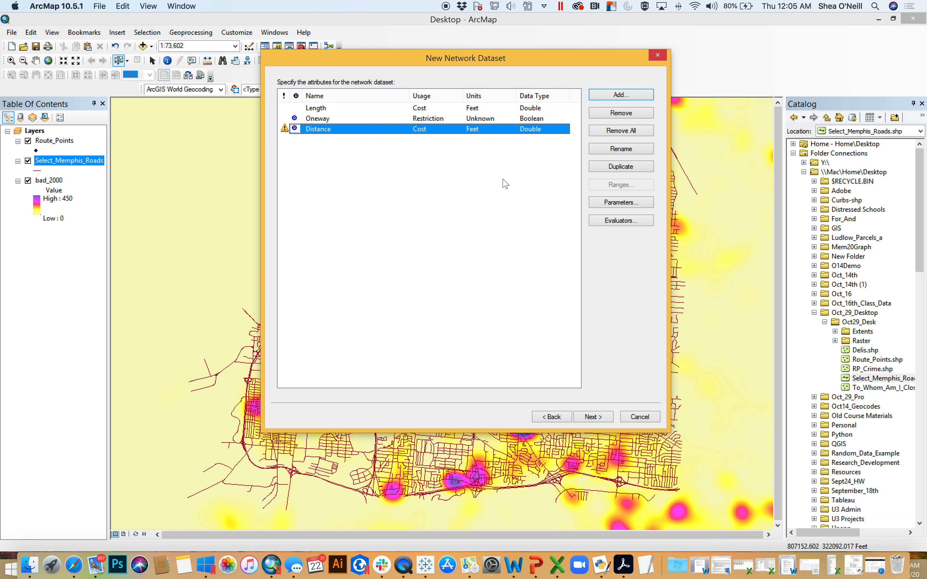
Step: Open the evaluators for the Distance attribute and widen the Source column to fit the full source names
left_click(291, 184)
mouse_move(285, 135)
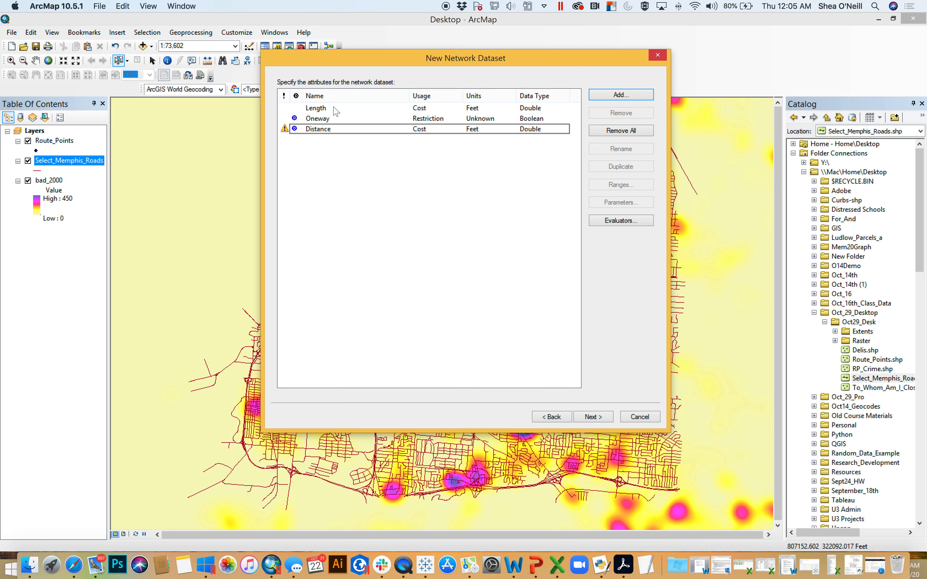
left_click(318, 130)
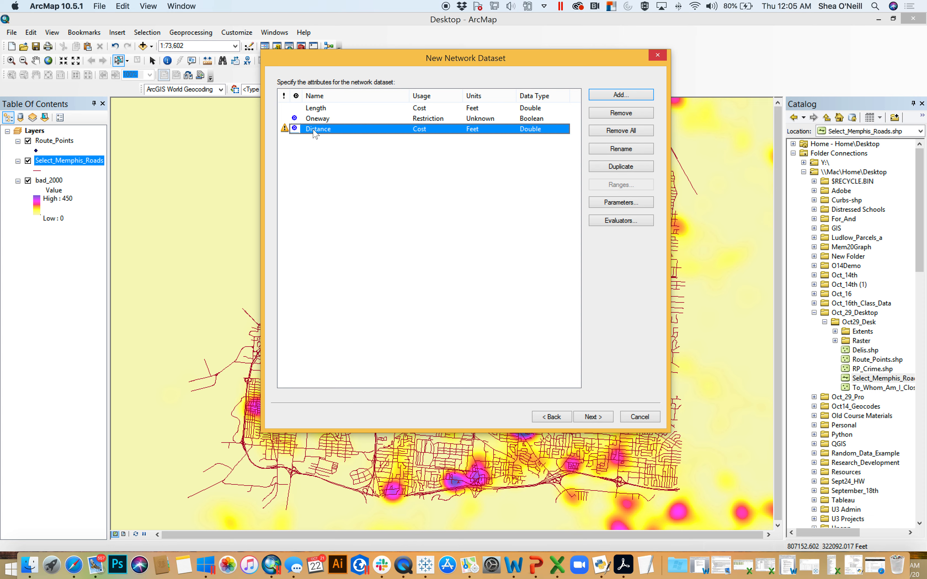
double_click(318, 130)
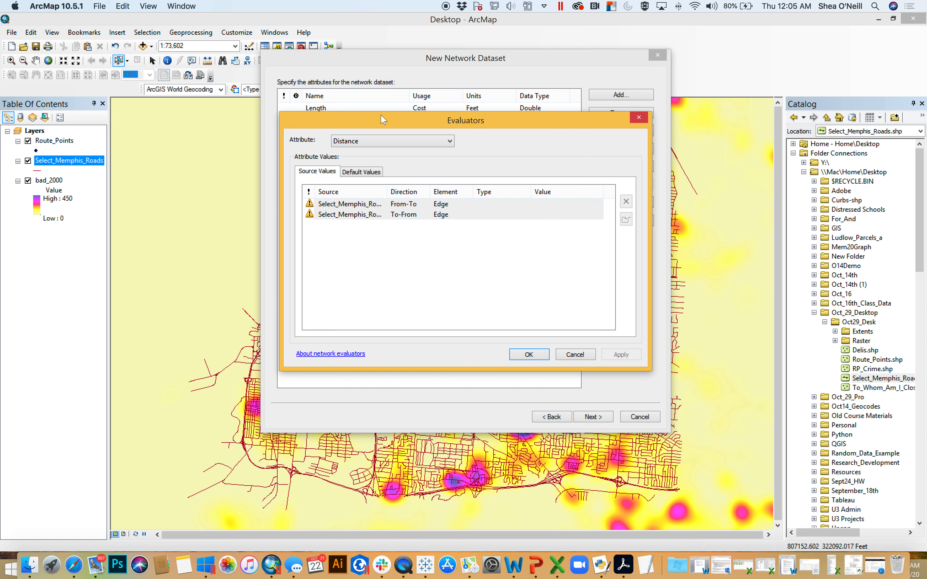
left_click_drag(383, 117, 188, 72)
left_click(202, 208)
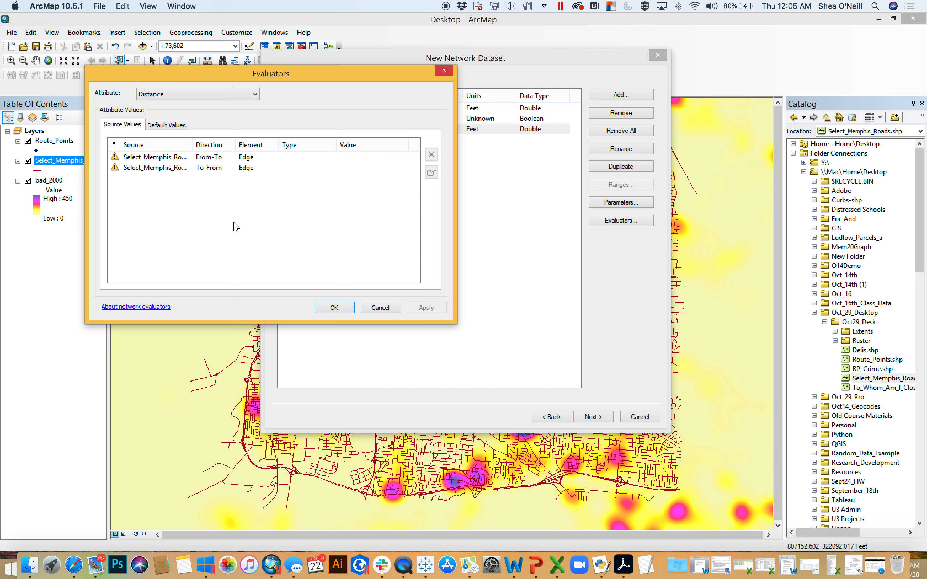
left_click_drag(192, 145, 237, 145)
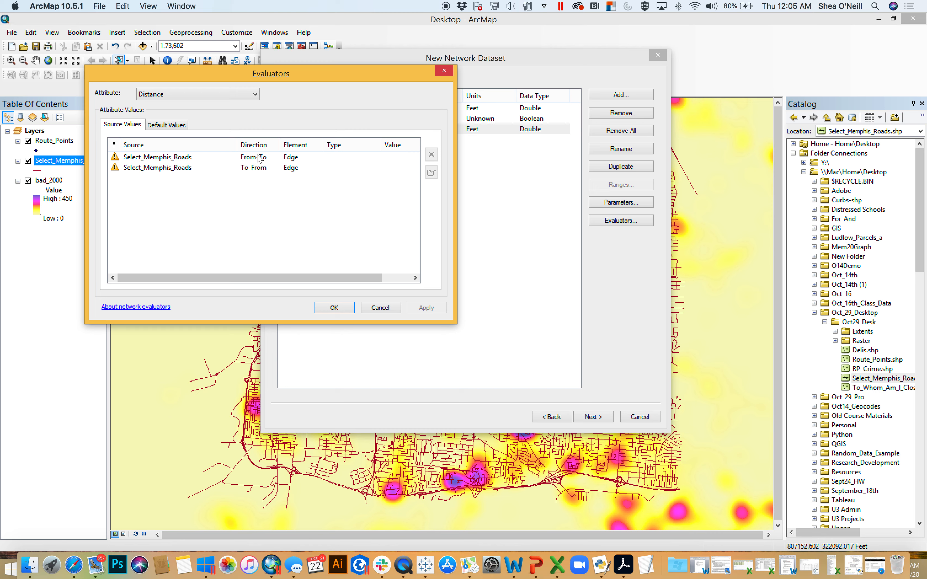
left_click_drag(257, 75, 505, 100)
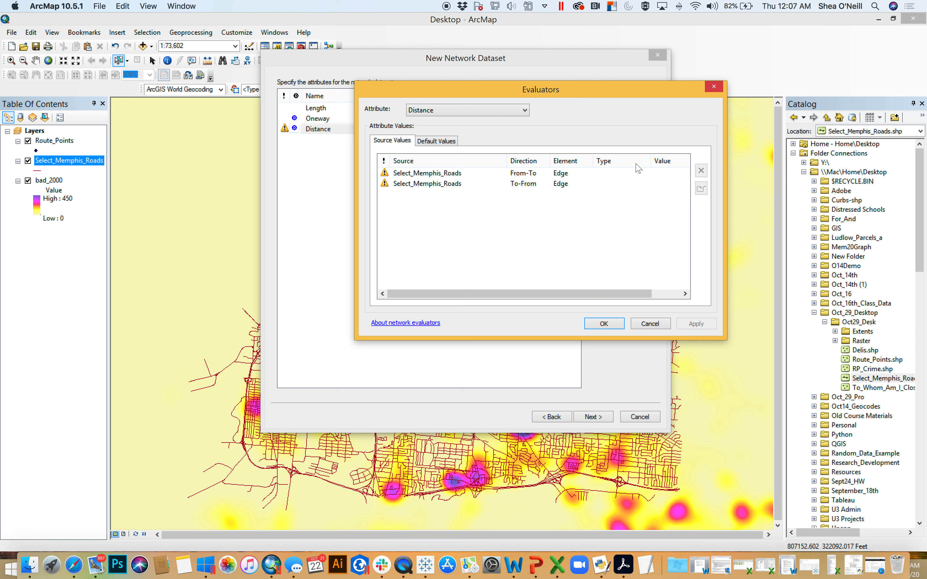
Step: Set the From-To evaluator of Select_Memphis_Roads to type Field with the value Length
left_click(613, 175)
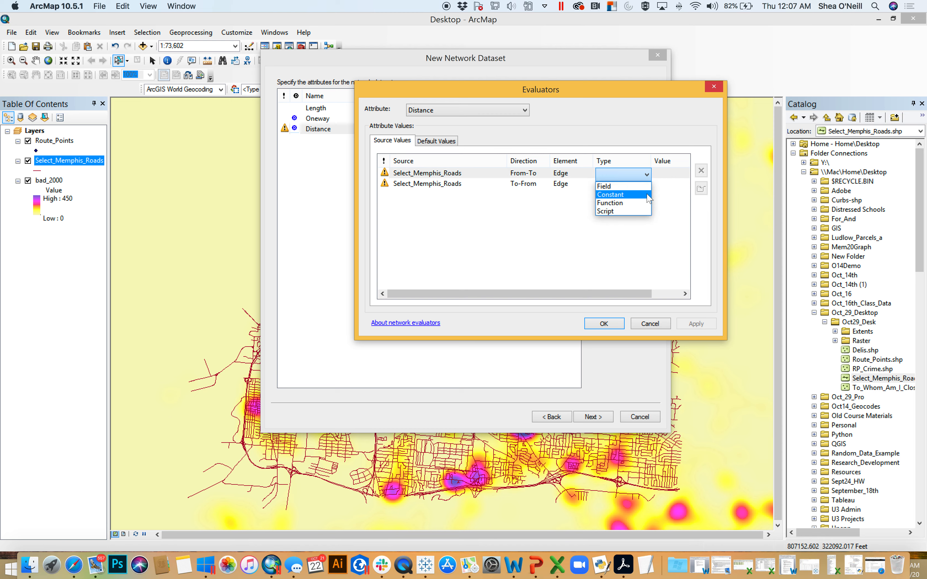
left_click(614, 188)
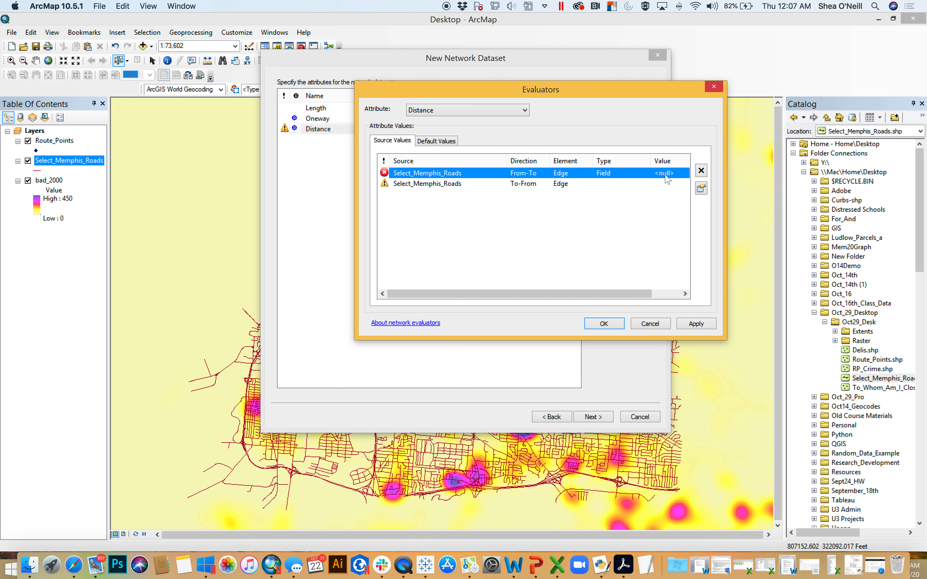
left_click(674, 175)
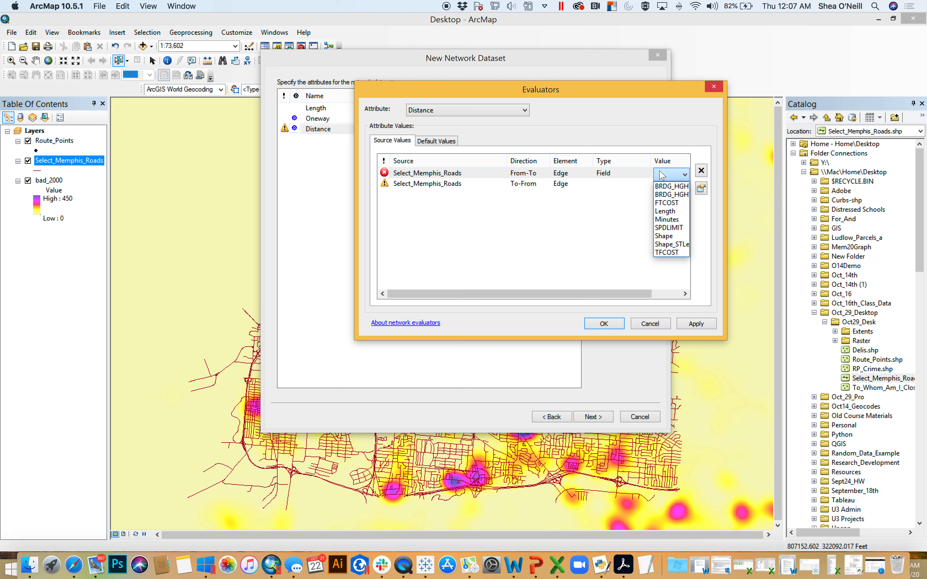
left_click(682, 203)
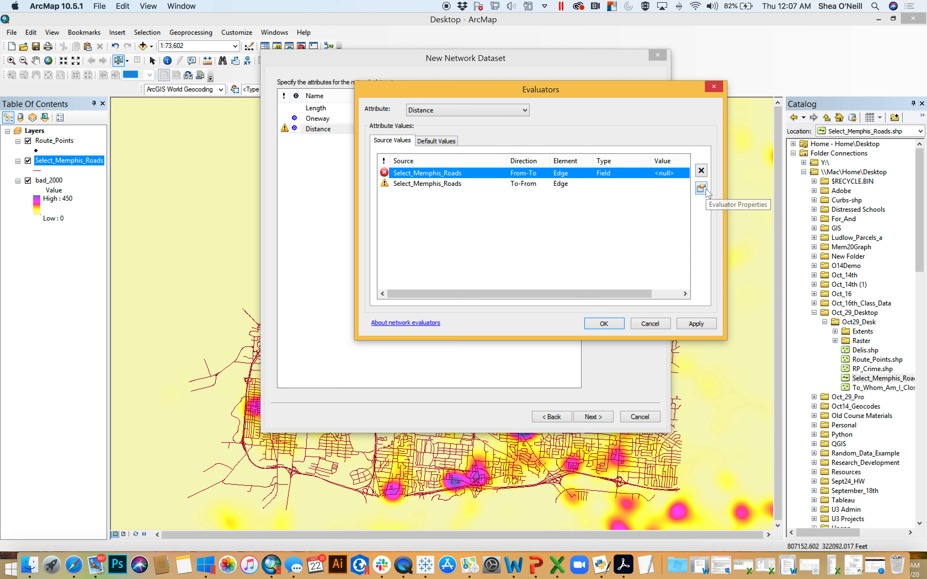
left_click(701, 188)
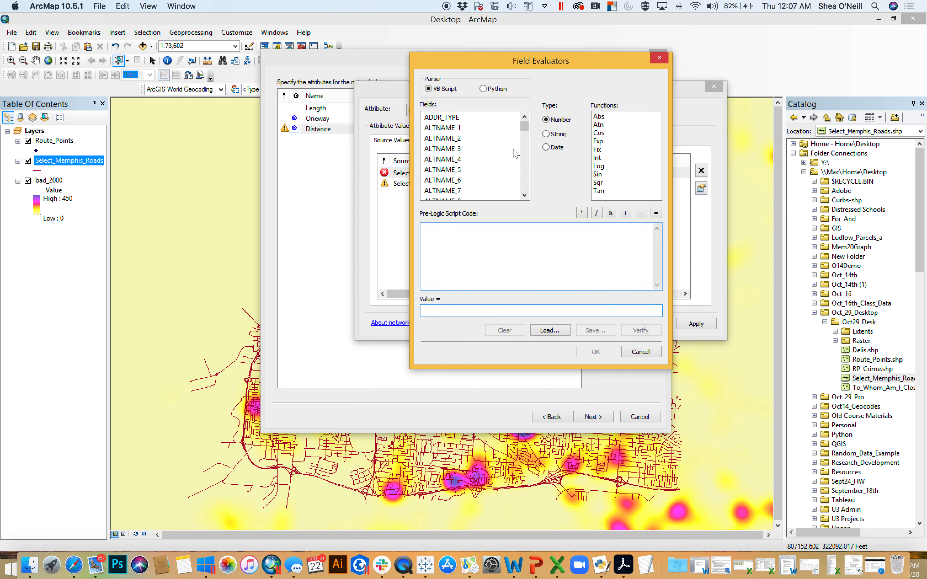
left_click(661, 57)
left_click(676, 174)
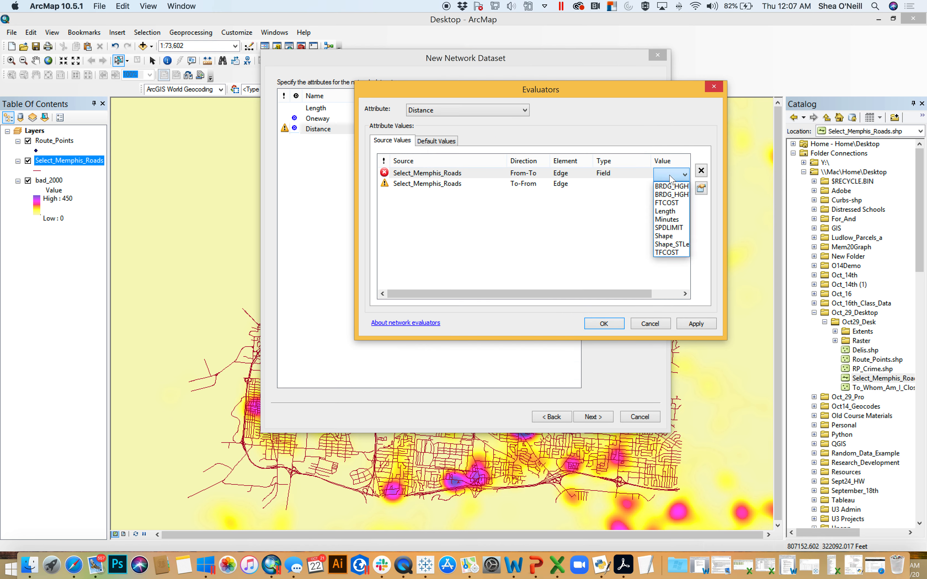
left_click(677, 213)
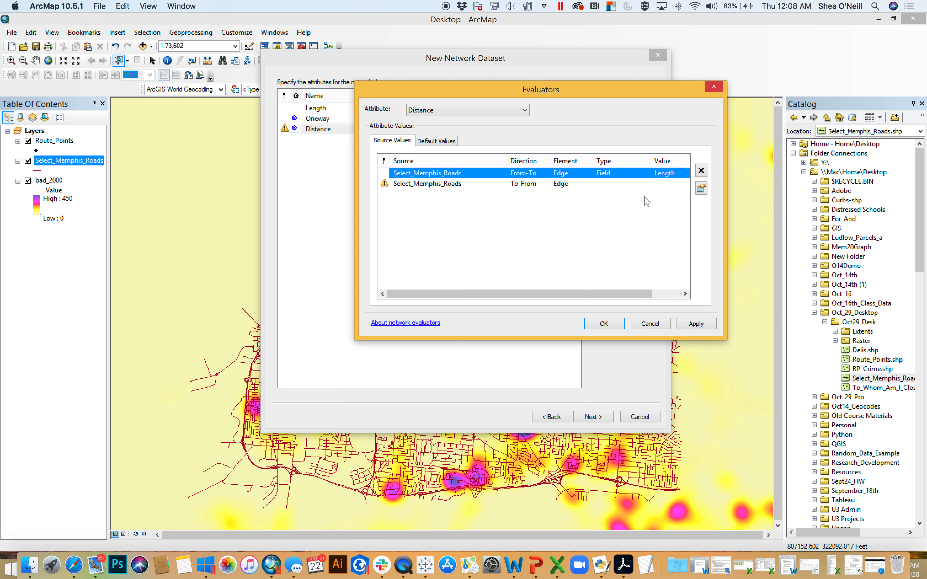
Step: Set the To-From evaluator of Select_Memphis_Roads to type Field with the value Length and apply the Distance evaluators
left_click(612, 185)
left_click(612, 196)
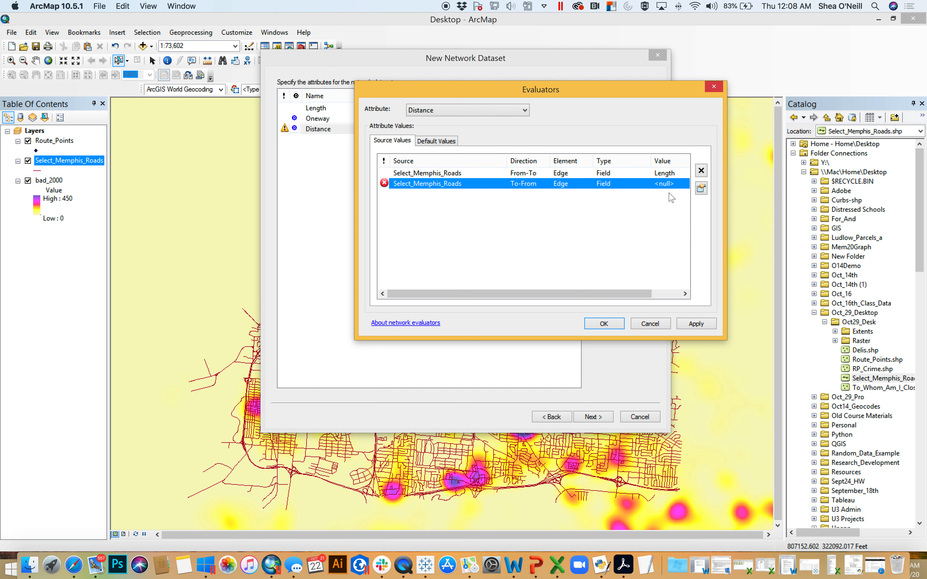
left_click(677, 188)
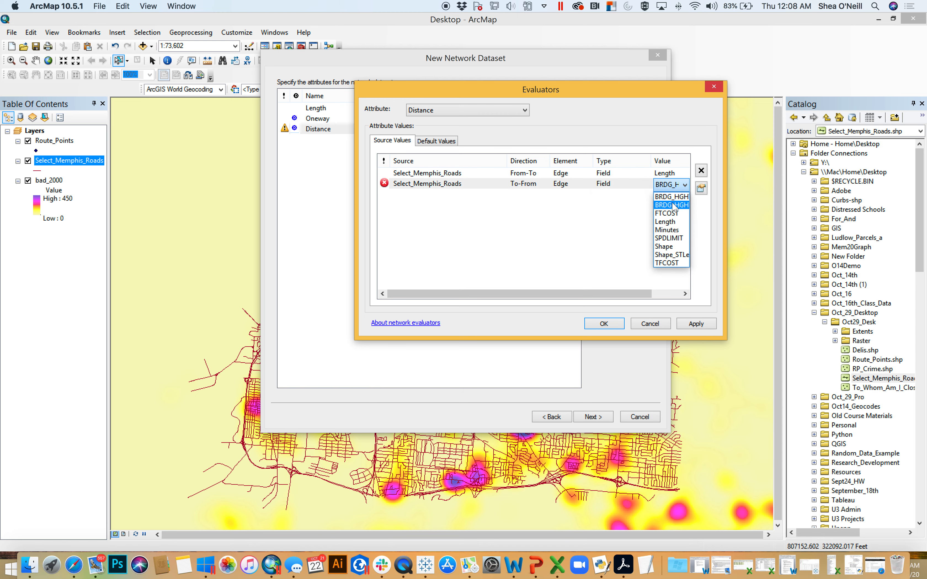
left_click(673, 222)
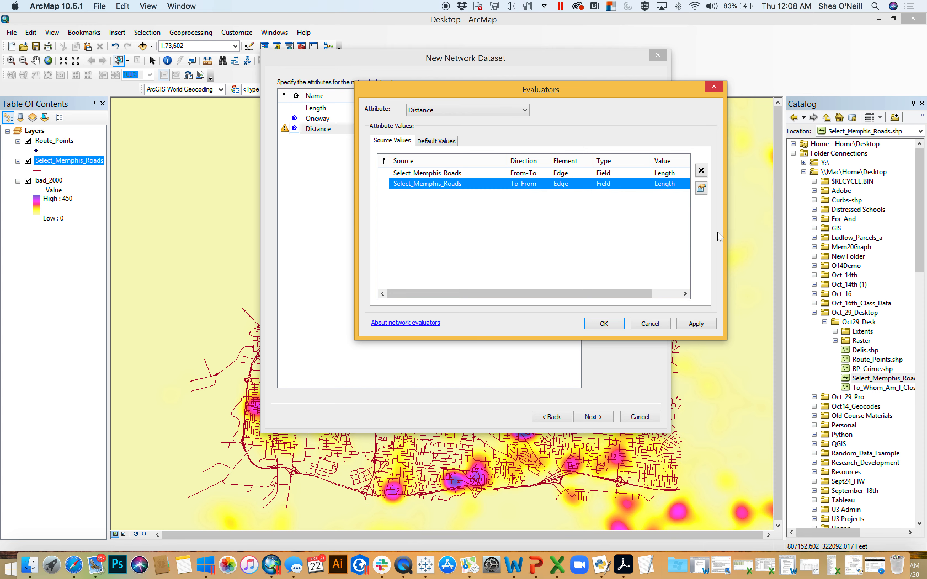
left_click(694, 323)
left_click(604, 324)
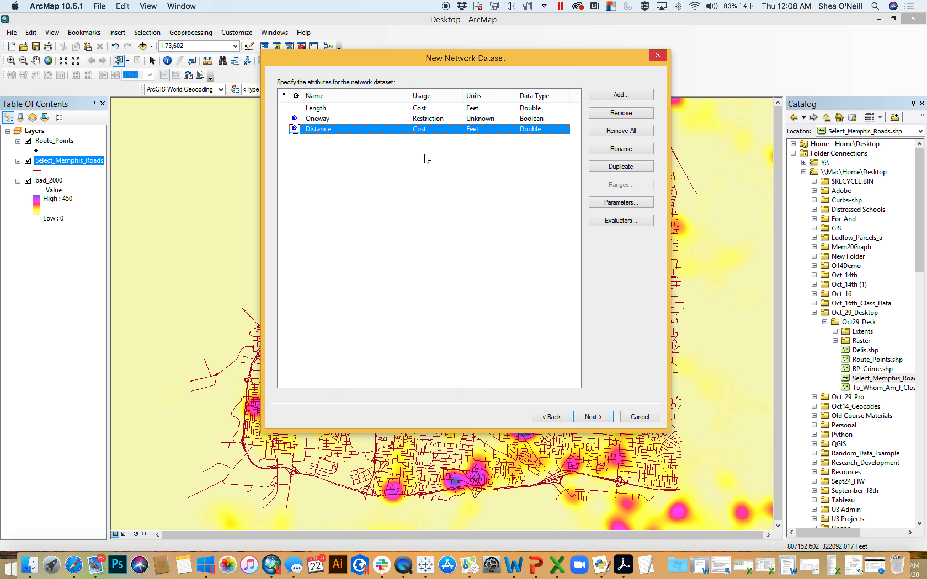
Step: Start another network attribute with usage type Cost and name it Minutes
left_click(646, 96)
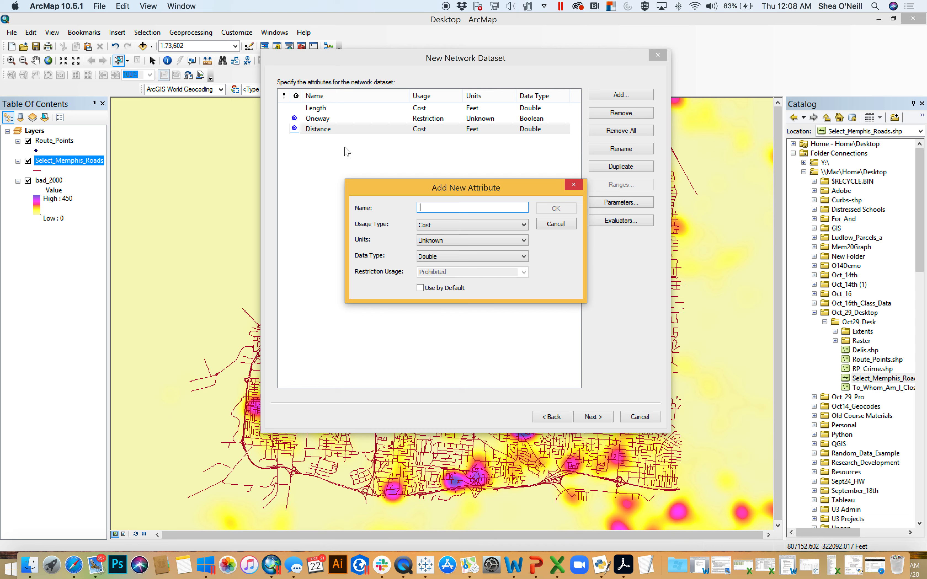
type("Minutes")
key("BackSpace")
key("BackSpace")
key("BackSpace")
key("BackSpace")
key("BackSpace")
key("BackSpace")
key("BackSpace")
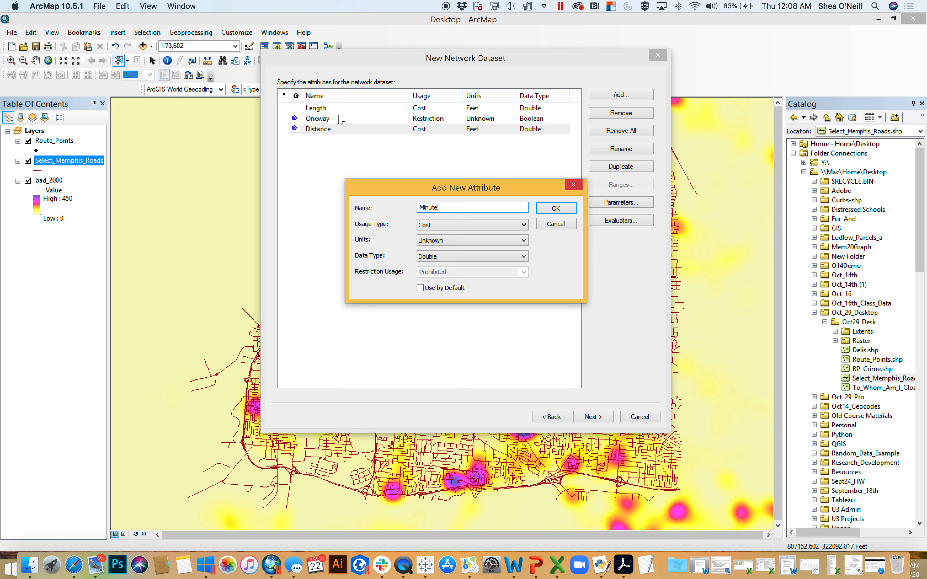
type("Minutes2")
key("BackSpace")
key("BackSpace")
key("BackSpace")
key("BackSpace")
key("BackSpace")
key("BackSpace")
key("BackSpace")
type("Minutes")
Step: Set the new attribute's units to Minutes and add it to the network dataset
left_click(452, 242)
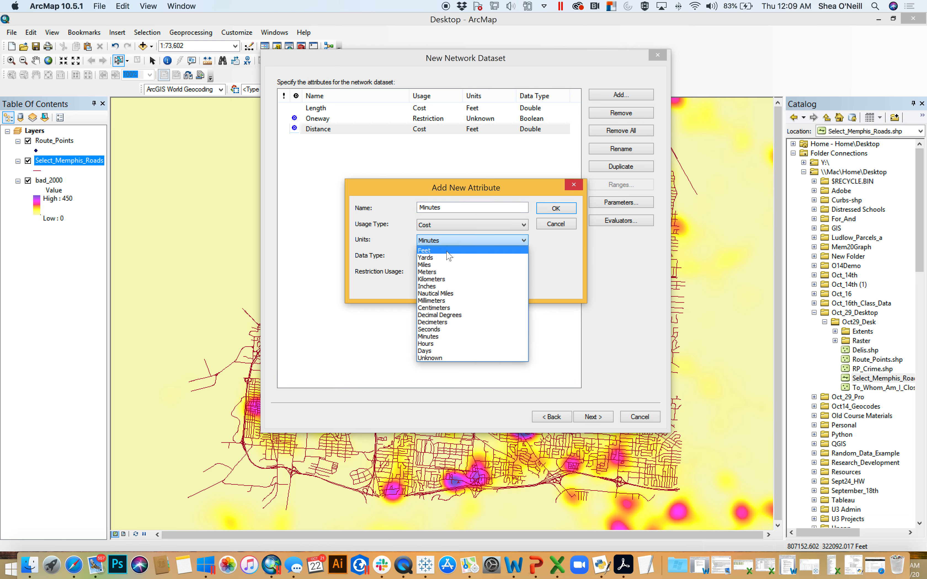
left_click(440, 336)
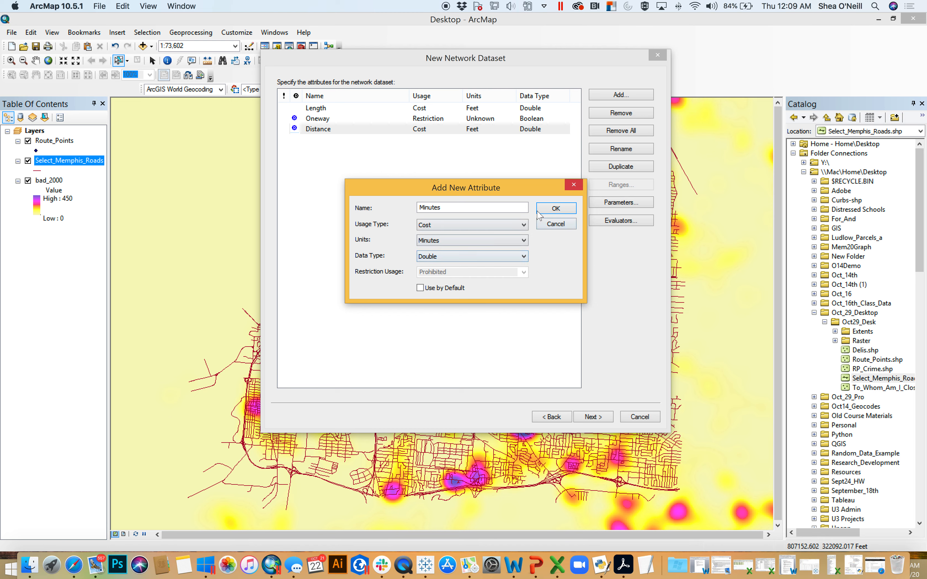
left_click(555, 208)
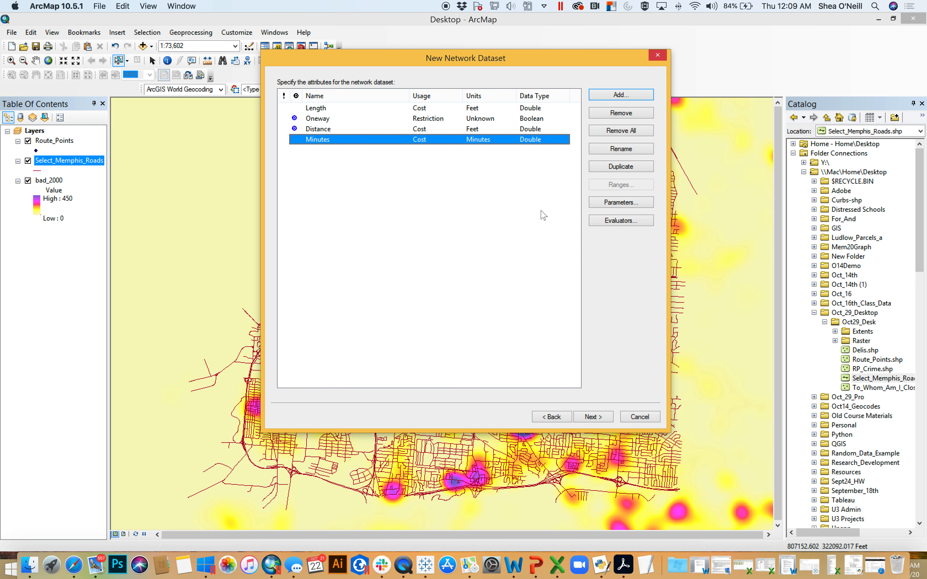
Step: Open the evaluators for the Minutes attribute and choose the Minutes field as the From-To value
double_click(322, 141)
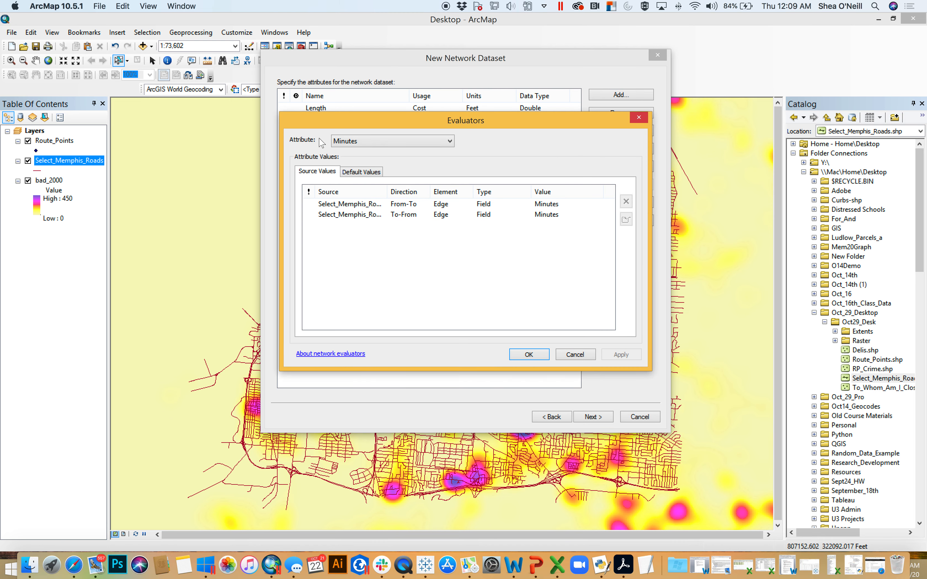
left_click(551, 205)
left_click(551, 205)
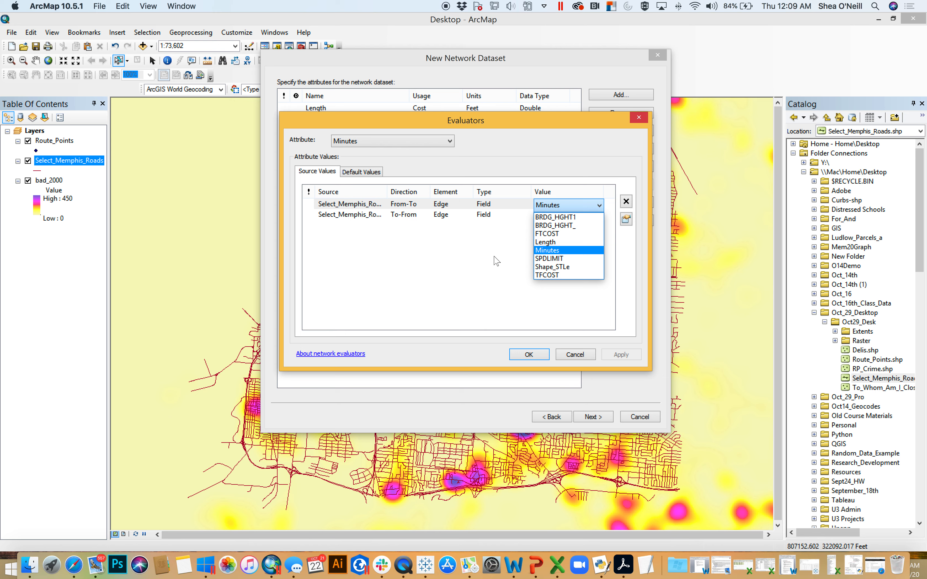
left_click(501, 234)
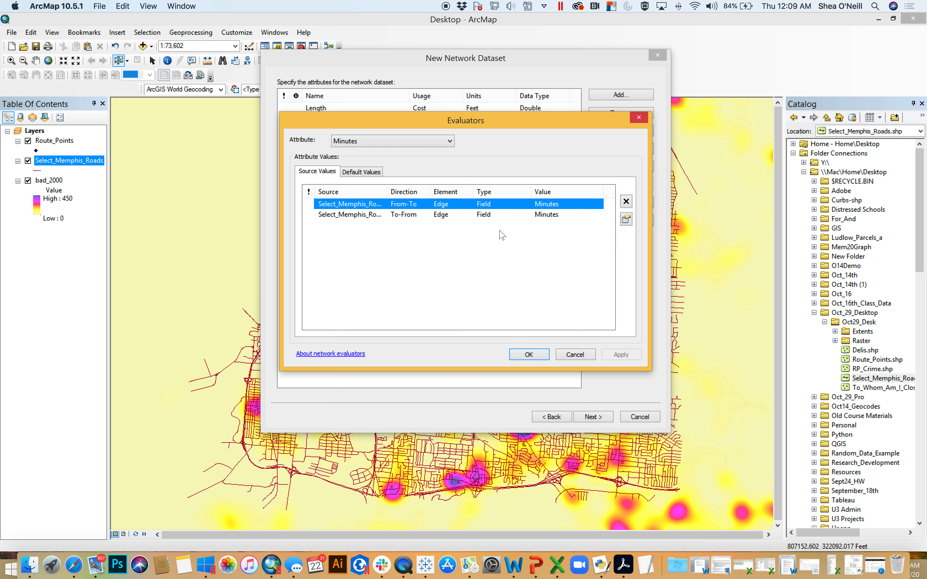
left_click(562, 204)
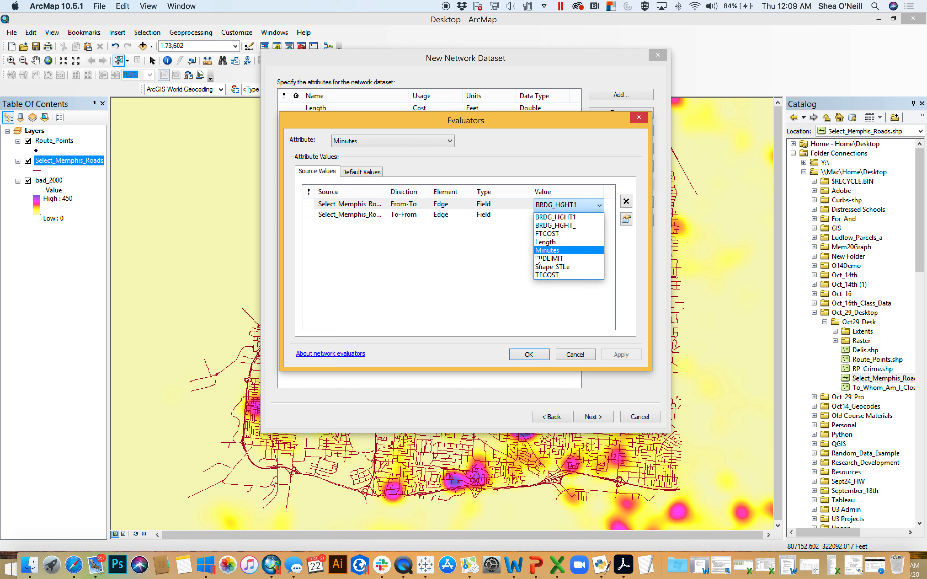
left_click(553, 251)
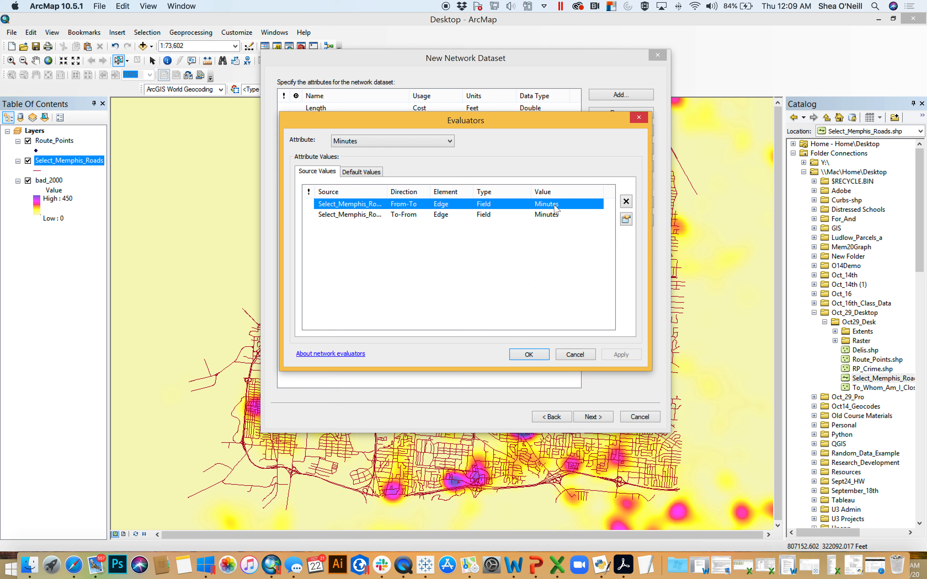
Step: Open the field expression of the From-To evaluator, try inserting the LANES and Length fields, and clear the whole value
left_click(627, 220)
left_click_drag(494, 96, 761, 20)
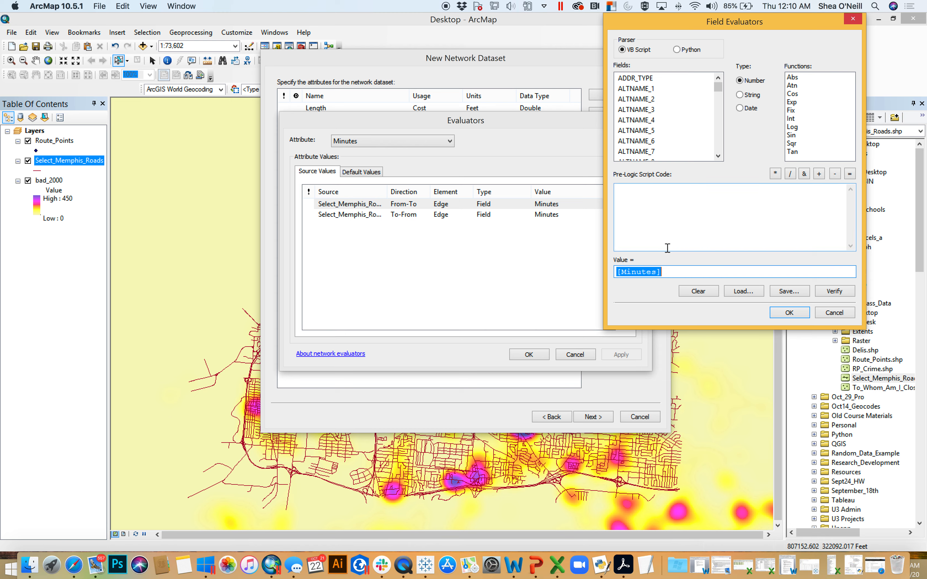
left_click(695, 271)
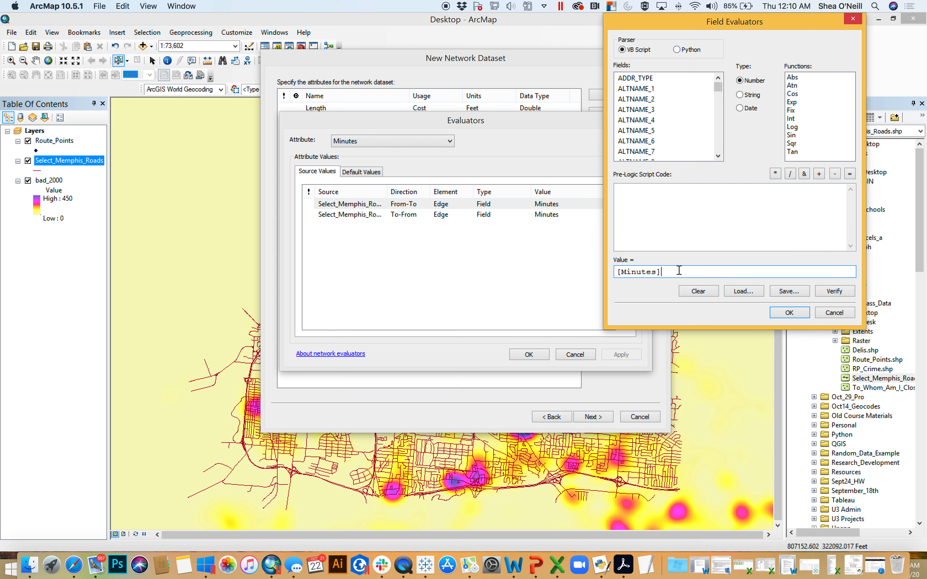
left_click_drag(719, 92, 719, 120)
double_click(627, 131)
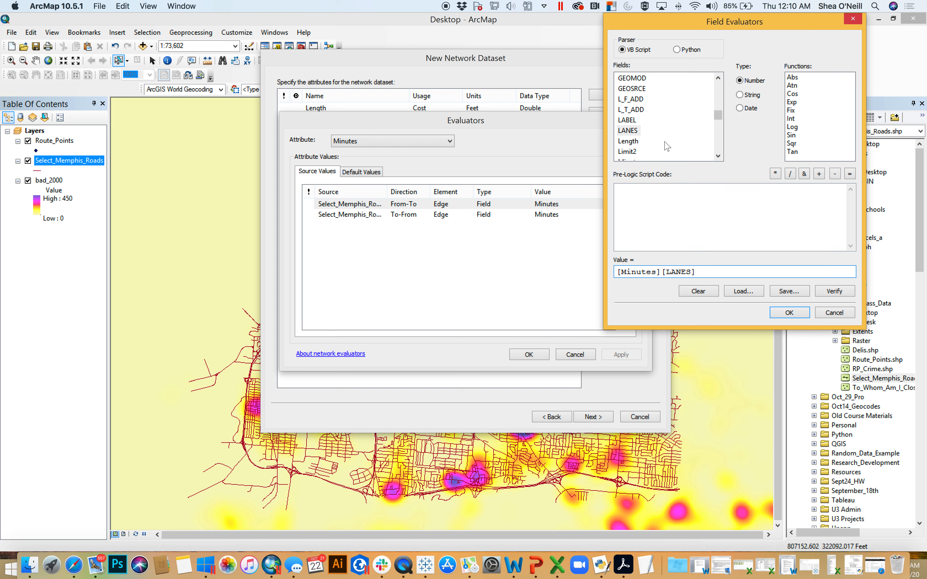
double_click(633, 141)
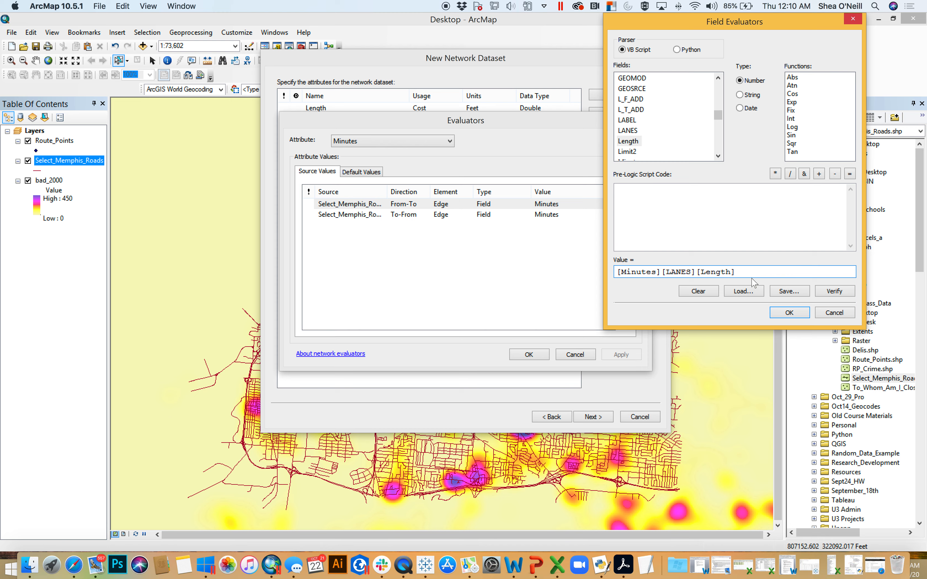
left_click_drag(743, 272, 580, 262)
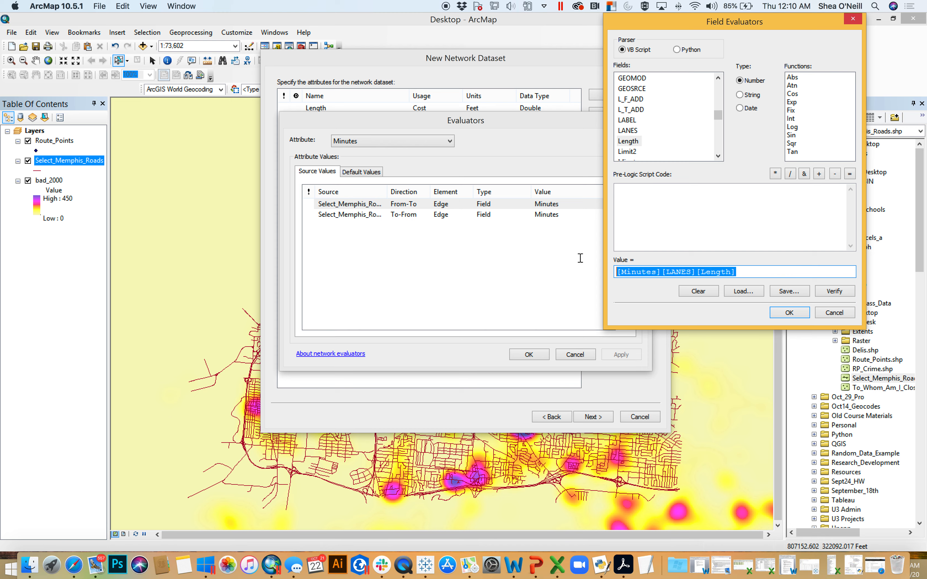
key("BackSpace")
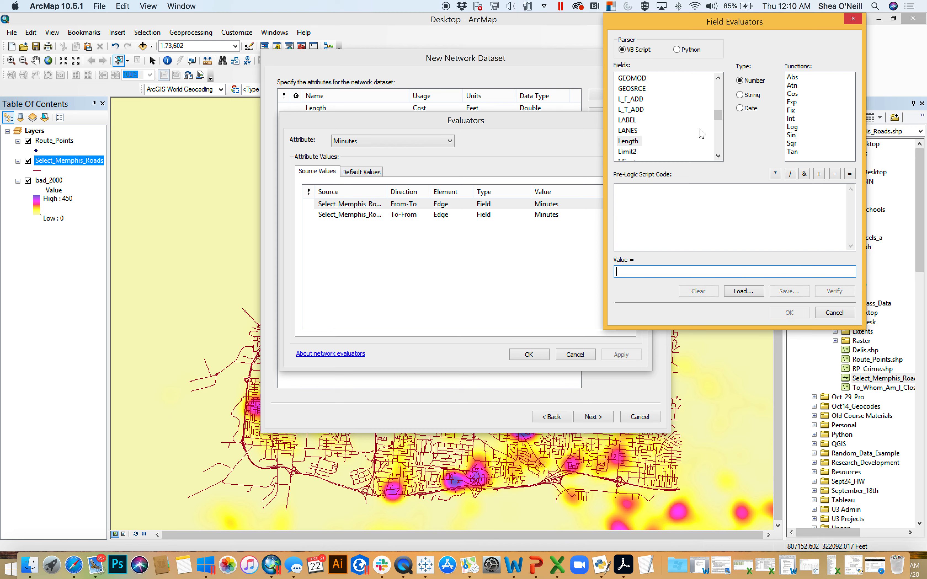
left_click(628, 152)
double_click(628, 152)
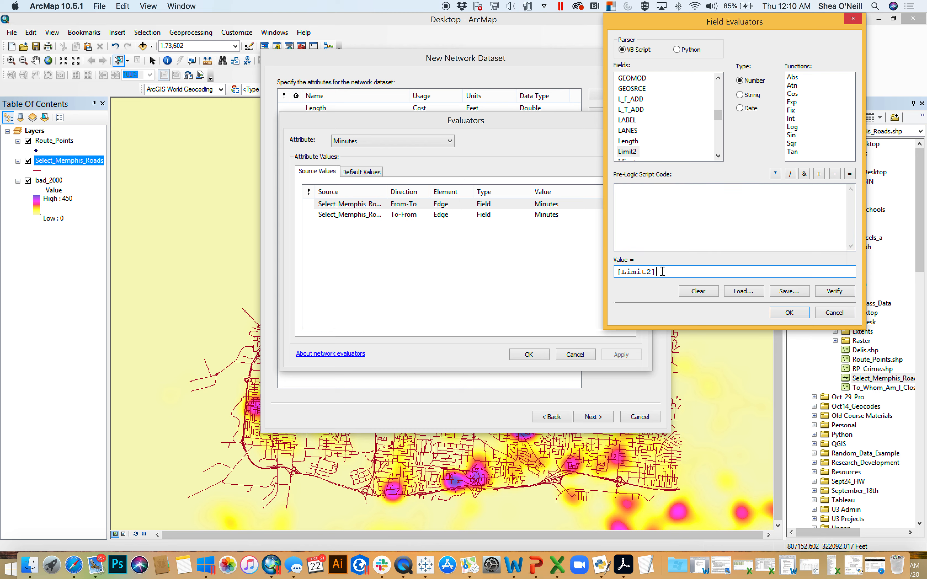
left_click_drag(666, 273, 550, 259)
key("BackSpace")
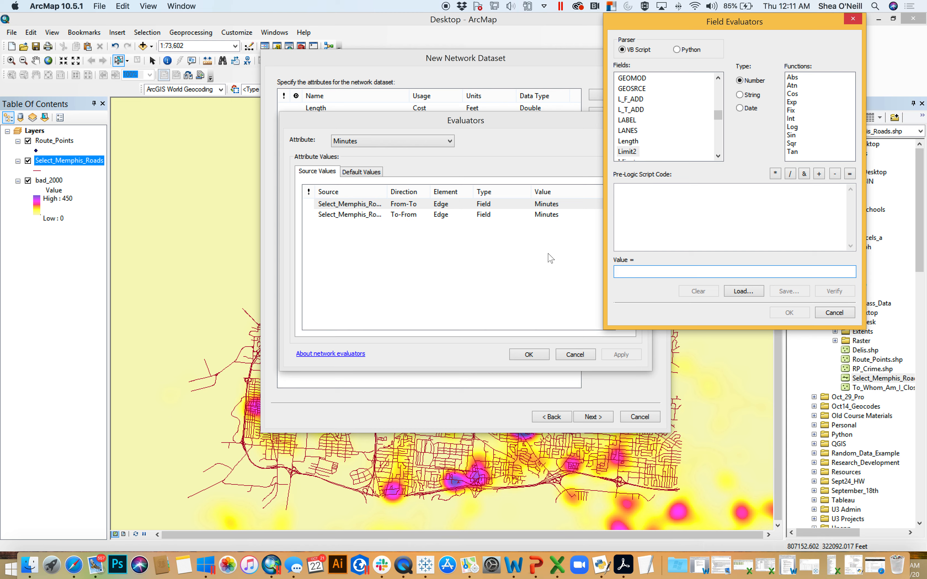
Step: Set the From-To expression to [Length] / (88*[Limit2]), copy it for reuse and accept it
double_click(631, 142)
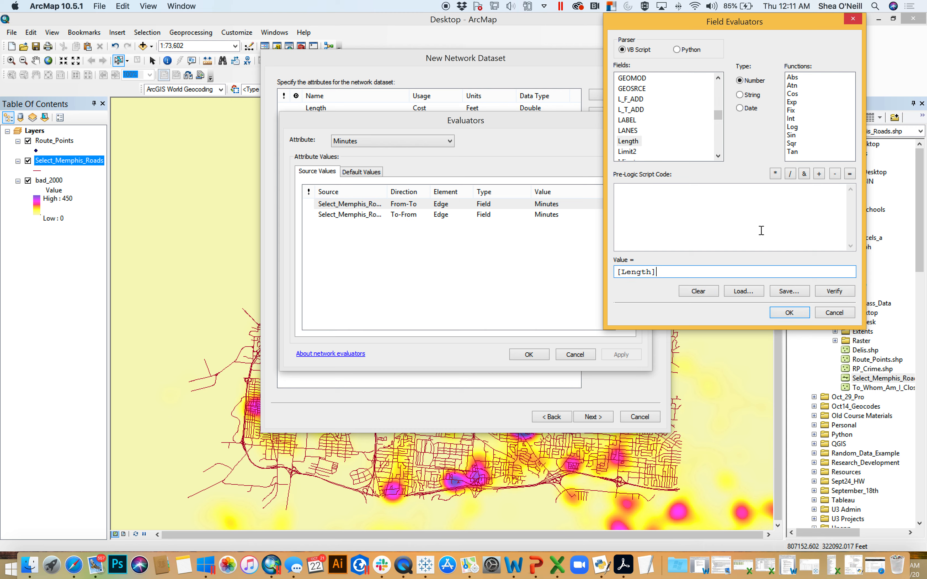
type("/ (88*")
double_click(632, 151)
type(")")
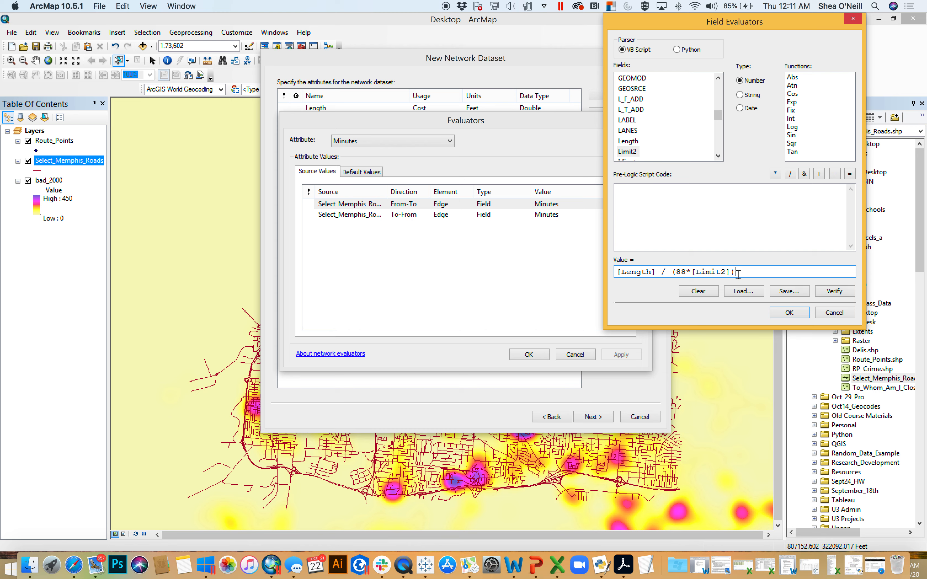
left_click_drag(727, 274, 510, 253)
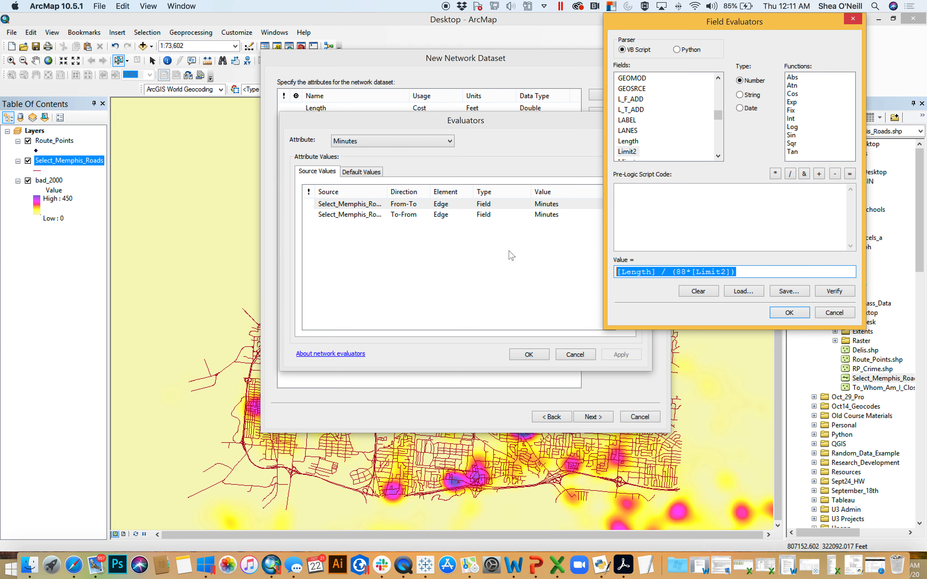
left_click(790, 312)
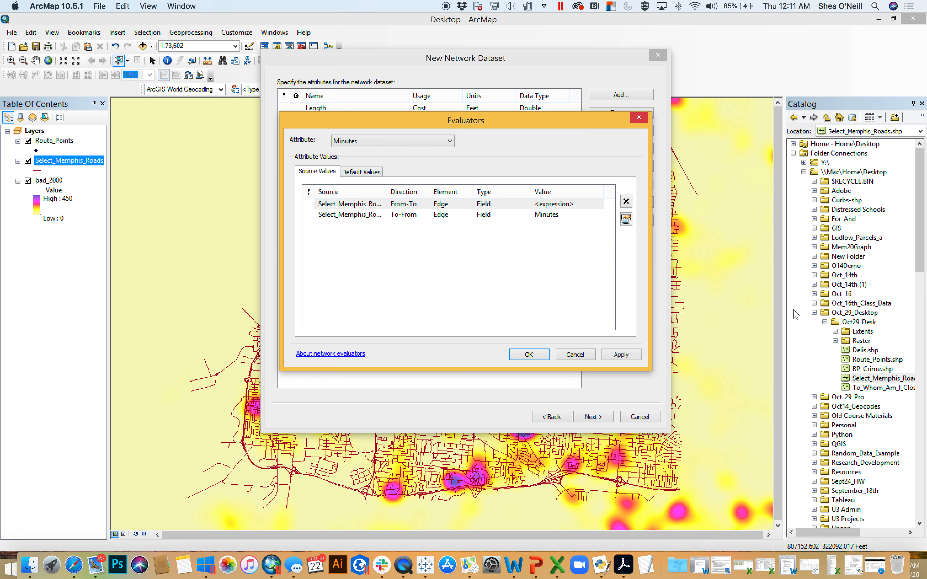
Step: Replace the To-From evaluator's value with the copied expression [Length] / (88*[Limit2])
left_click(548, 213)
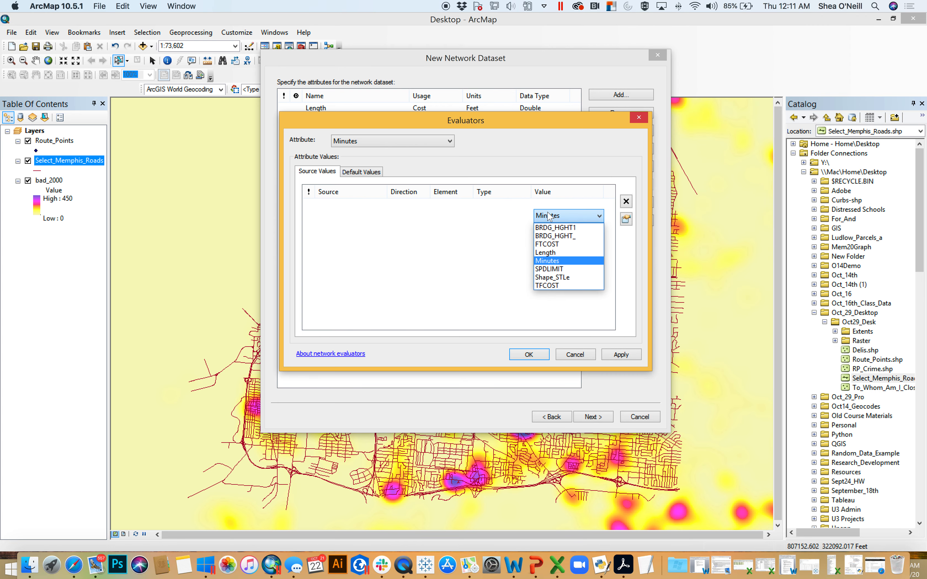
left_click(511, 237)
left_click(625, 219)
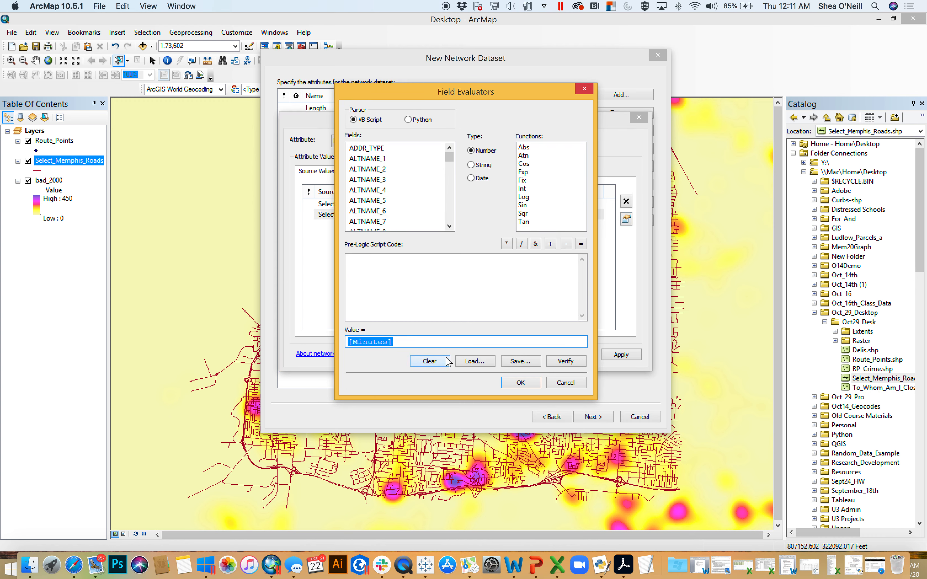
key("Right")
left_click(513, 383)
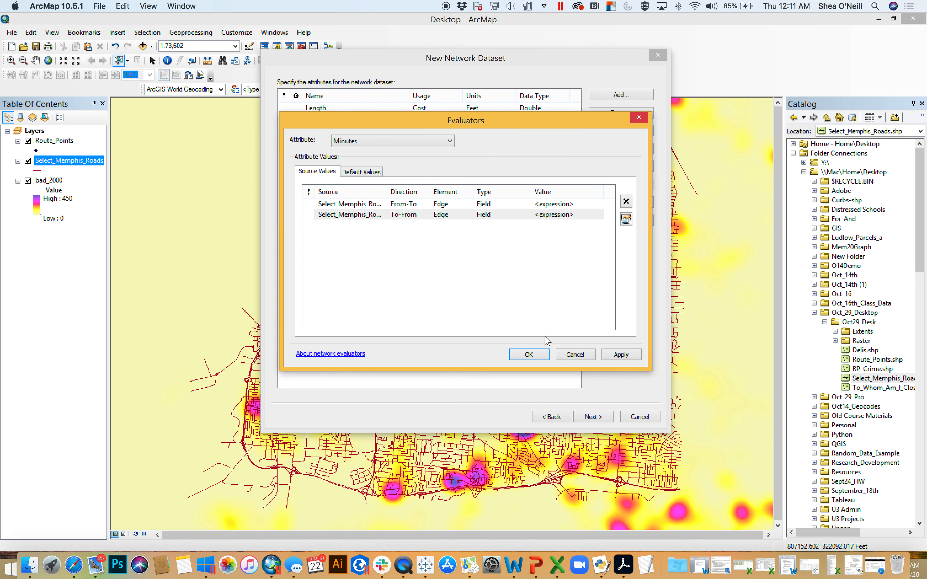
Step: Check the To-From expression and accept the evaluators of the Minutes attribute
left_click(626, 219)
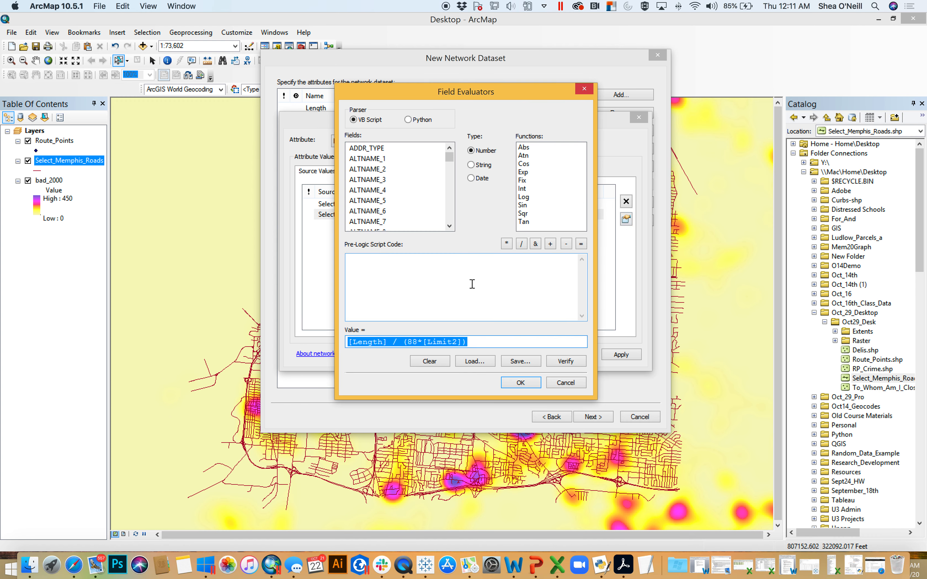
left_click(496, 342)
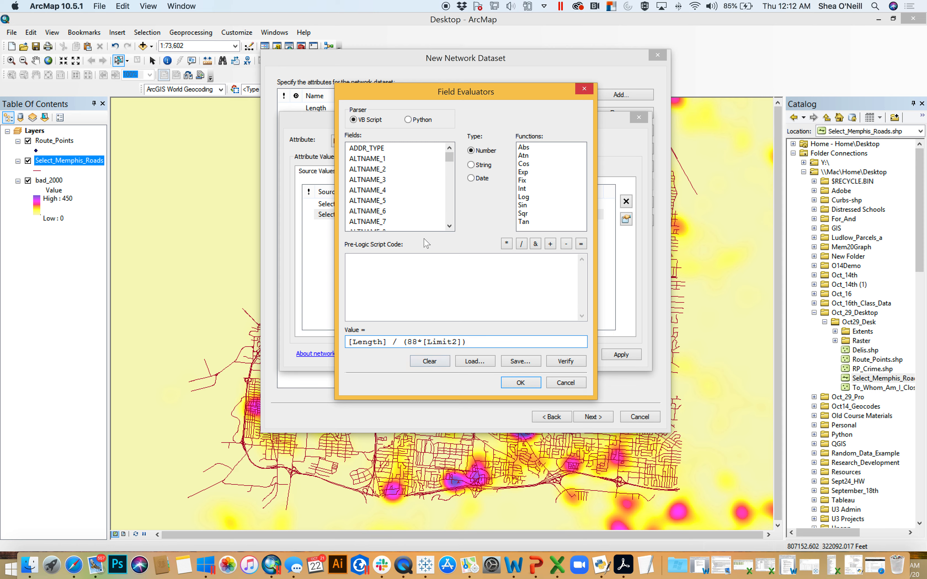
left_click(521, 383)
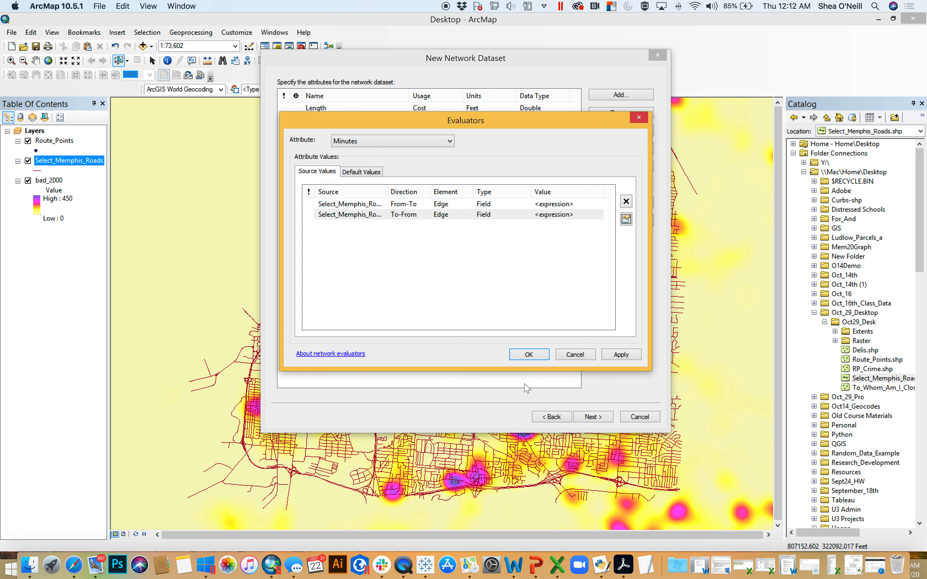
left_click(534, 357)
left_click(374, 182)
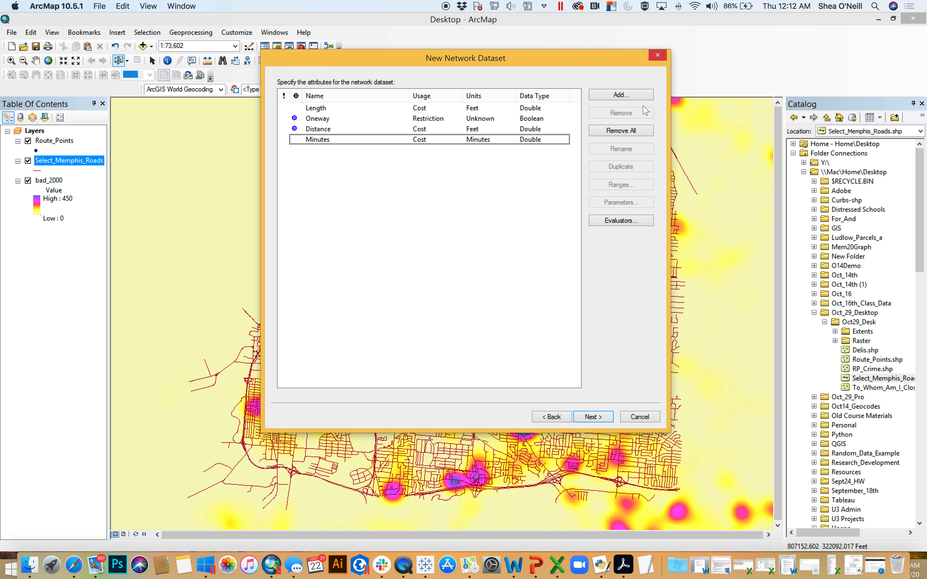
Step: Add a network attribute named CrimeCost with usage type Cost, unknown units and data type Double
left_click(646, 98)
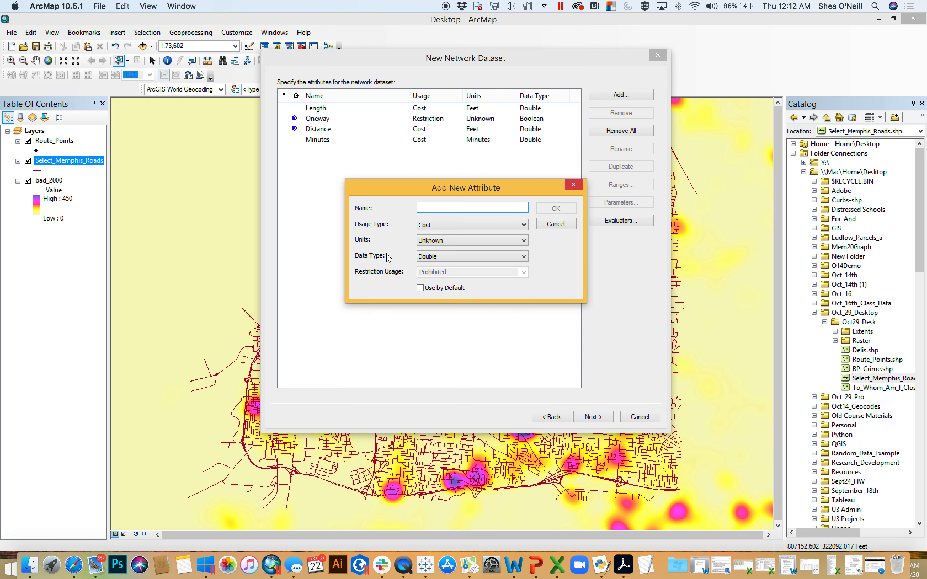
type("CrimeCost")
left_click(556, 208)
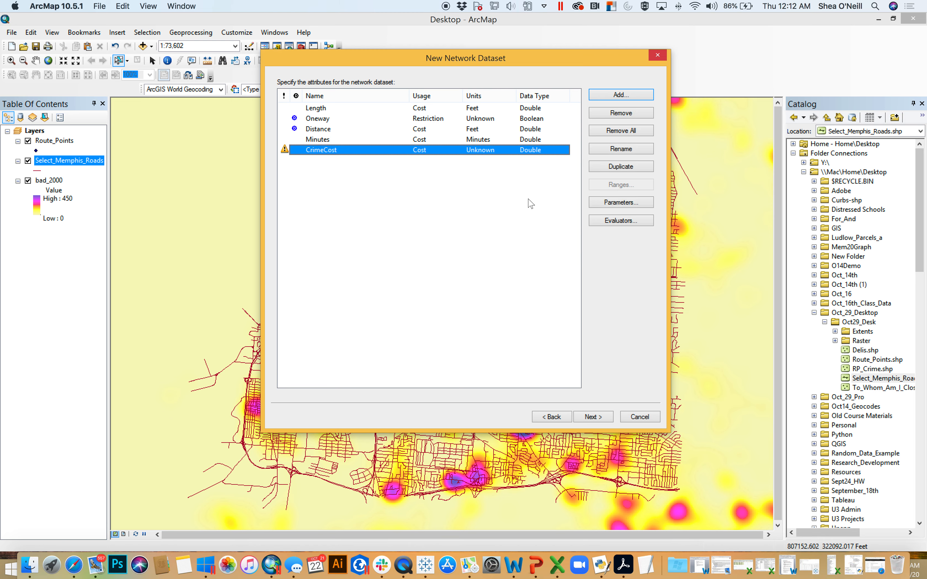
Step: Open the evaluators of the CrimeCost attribute and set the From-To evaluator type to Field
double_click(325, 150)
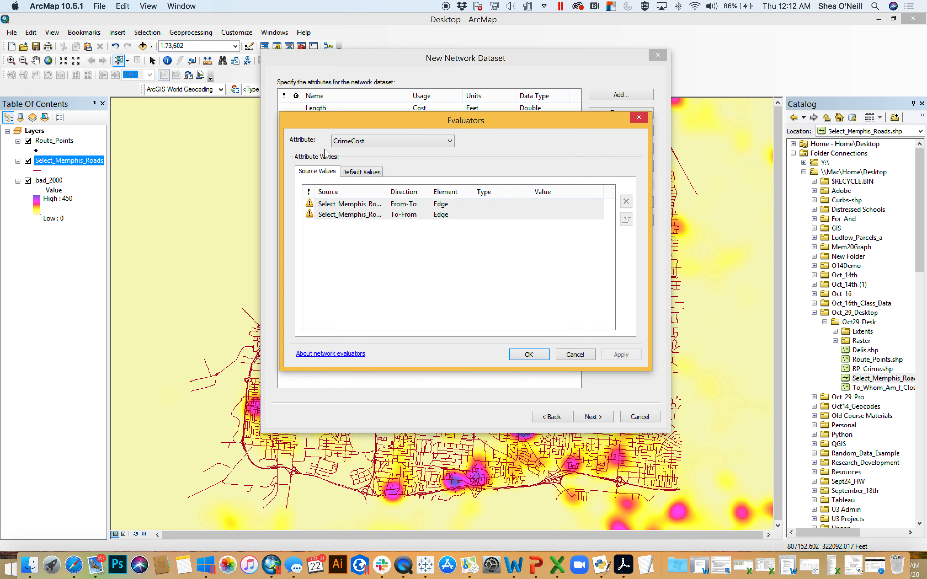
left_click(492, 205)
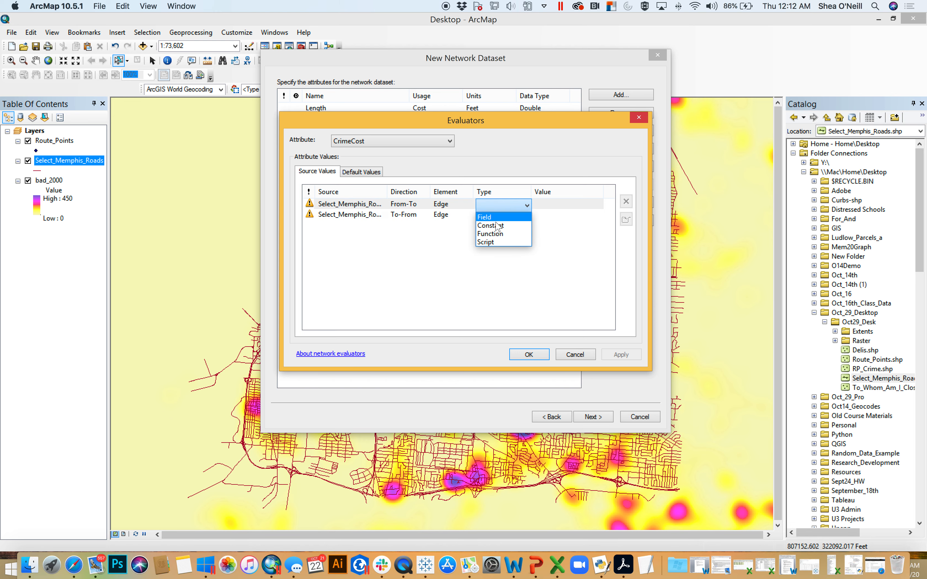
left_click(494, 217)
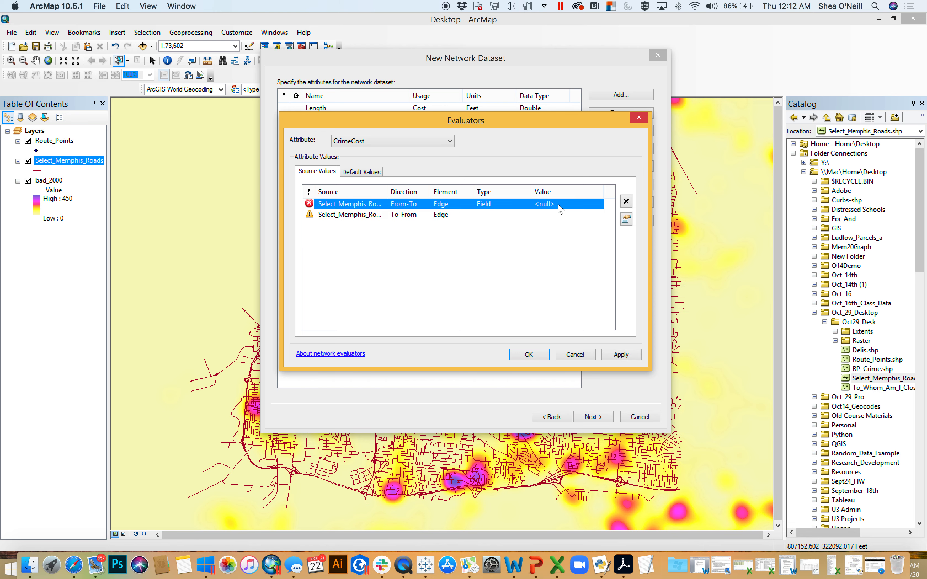
Step: Set the From-To expression of CrimeCost to [CSCORE] *[Length], copy it for reuse and accept it
left_click(625, 219)
left_click_drag(449, 158, 454, 181)
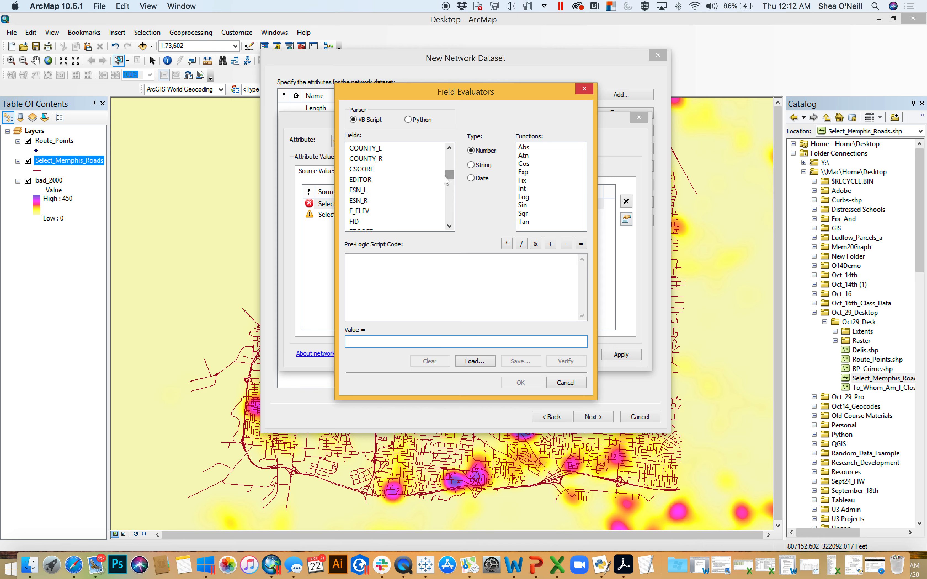
double_click(362, 169)
type("*")
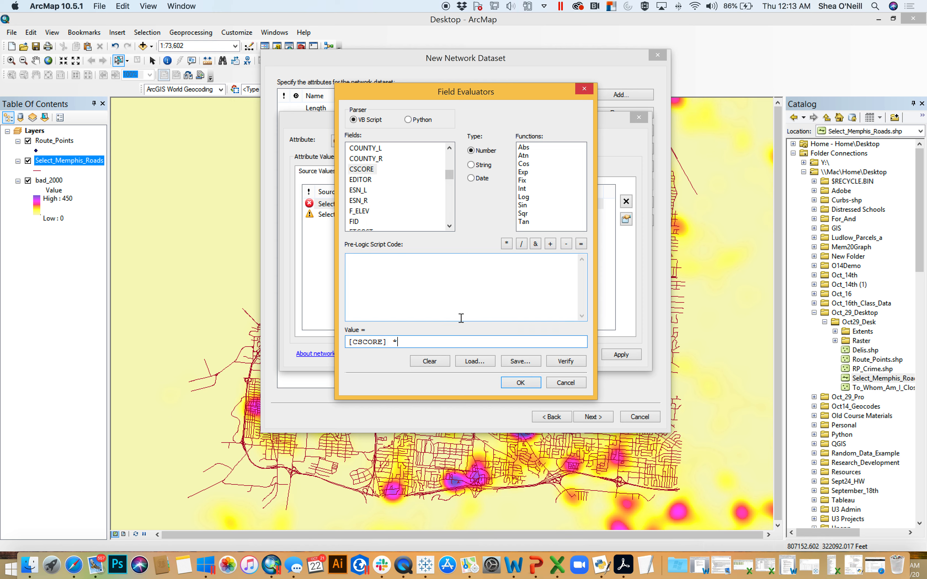
scroll(449, 226, "down", 8)
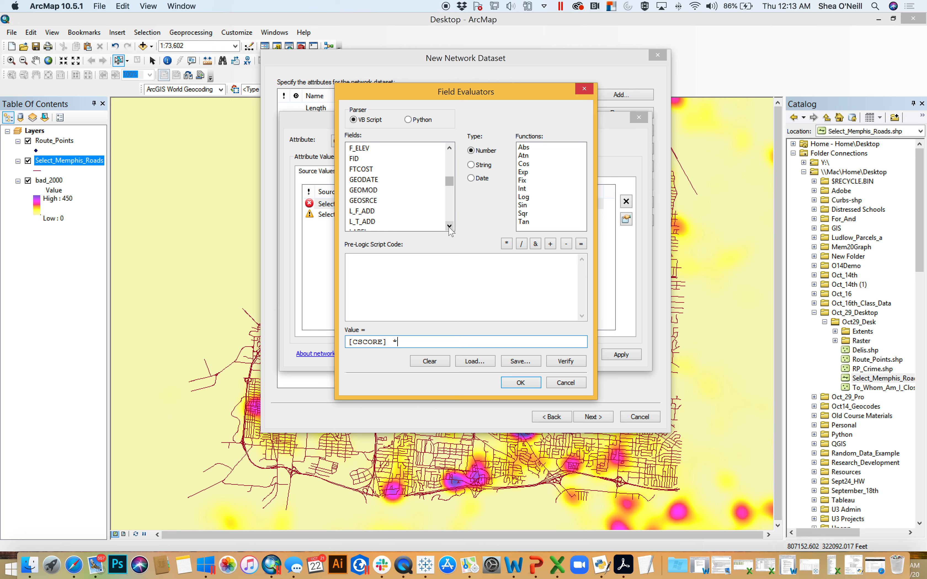
double_click(359, 222)
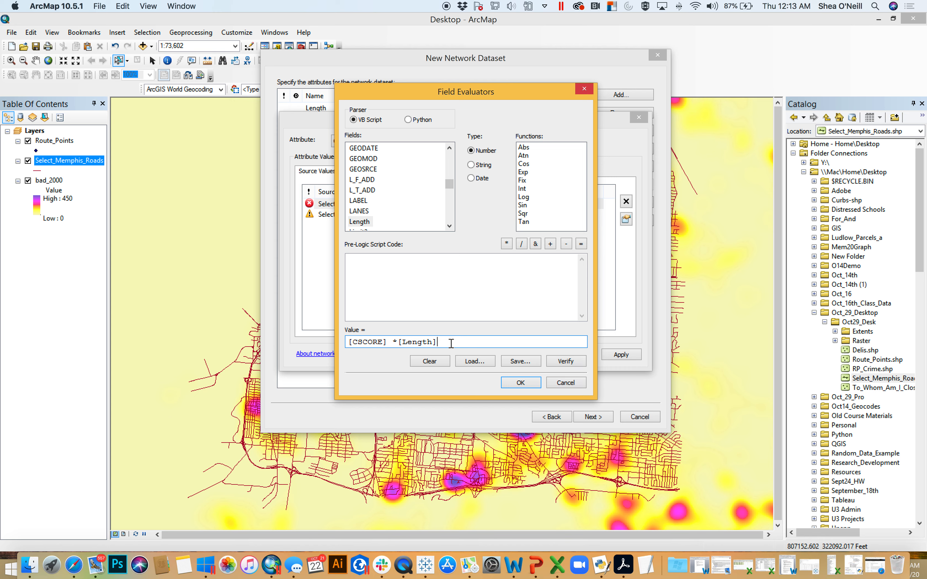
left_click_drag(440, 342, 241, 325)
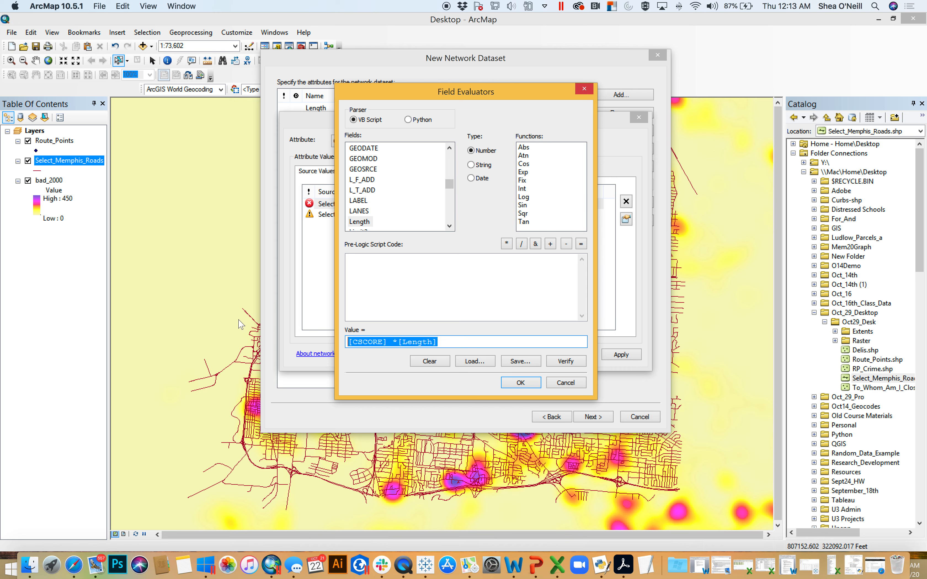
left_click(537, 384)
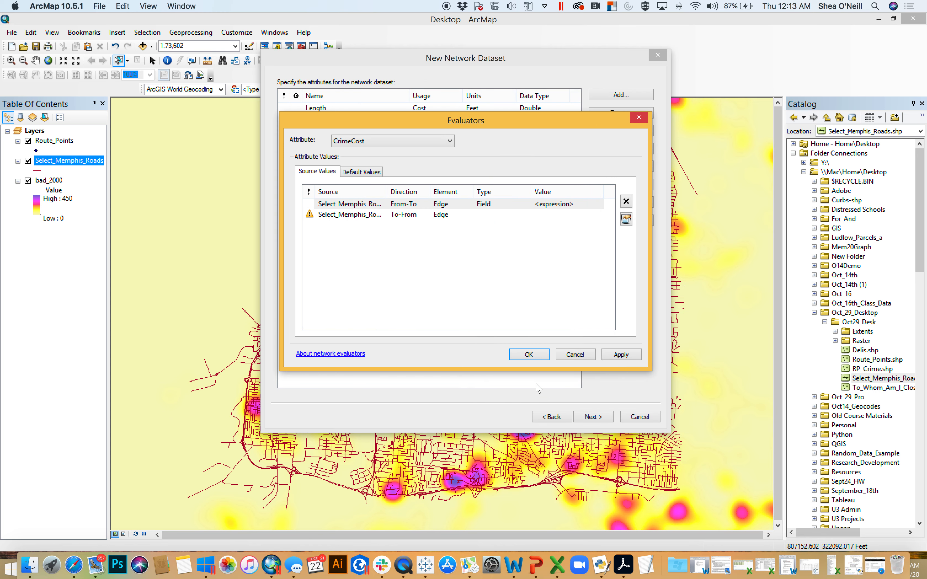
Step: Make the To-From evaluator of CrimeCost a Field evaluator with the copied expression [CSCORE] *[Length], and accept the attribute's evaluators
left_click(549, 216)
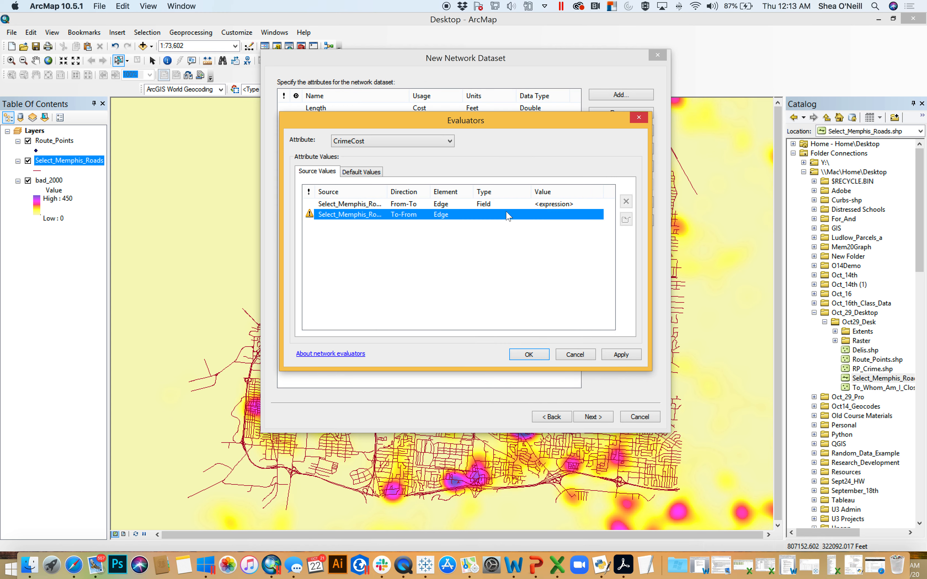
left_click(497, 215)
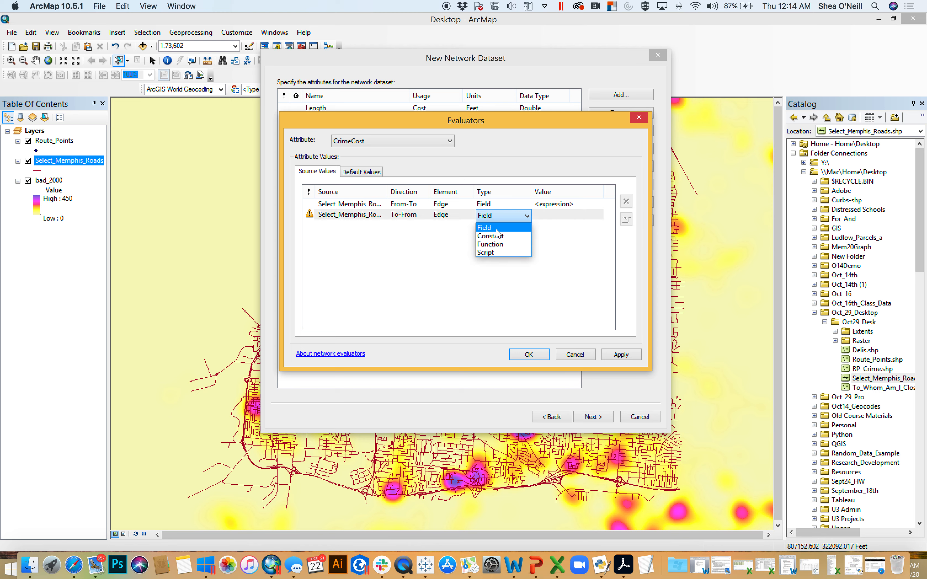
left_click(497, 228)
left_click(626, 219)
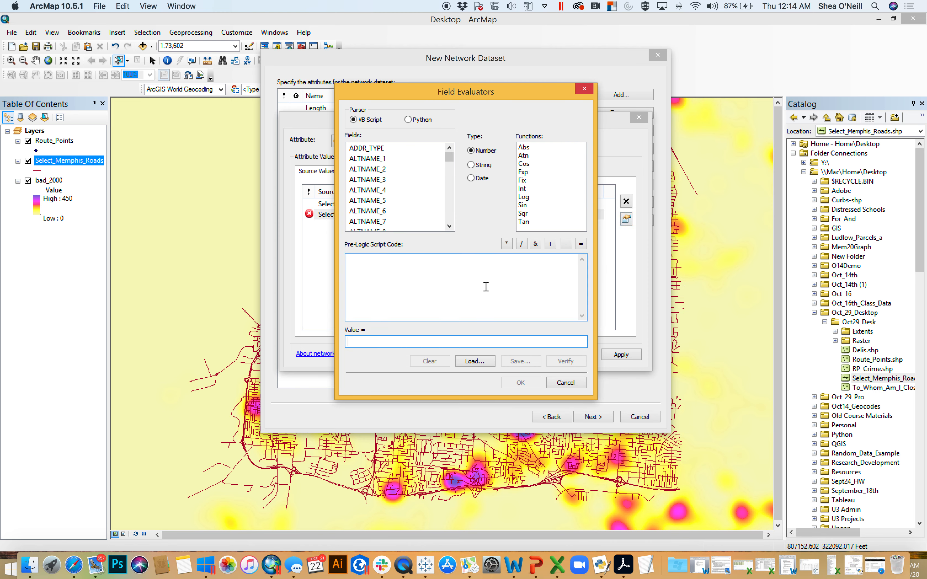
type("[CRIMES] * [Length]")
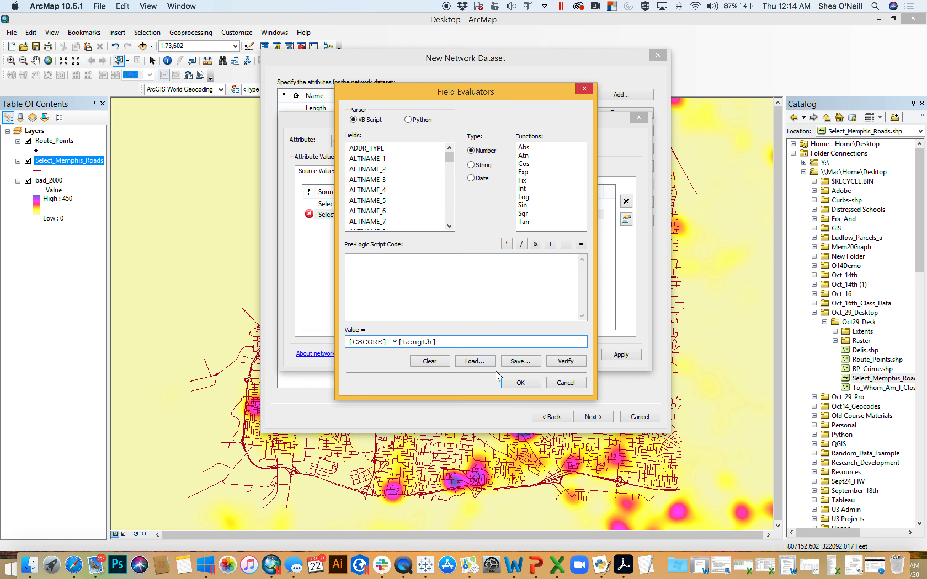
left_click(520, 384)
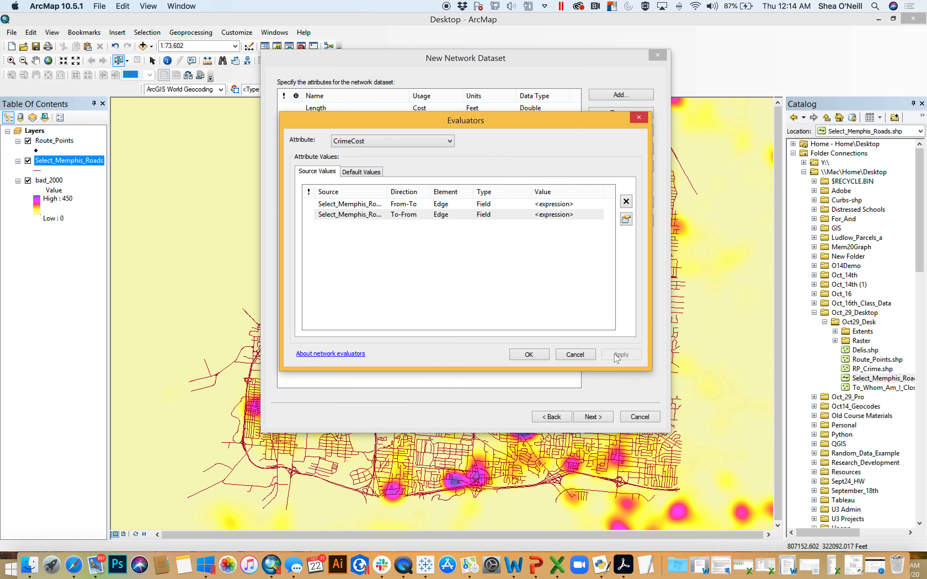
left_click(529, 357)
left_click(452, 240)
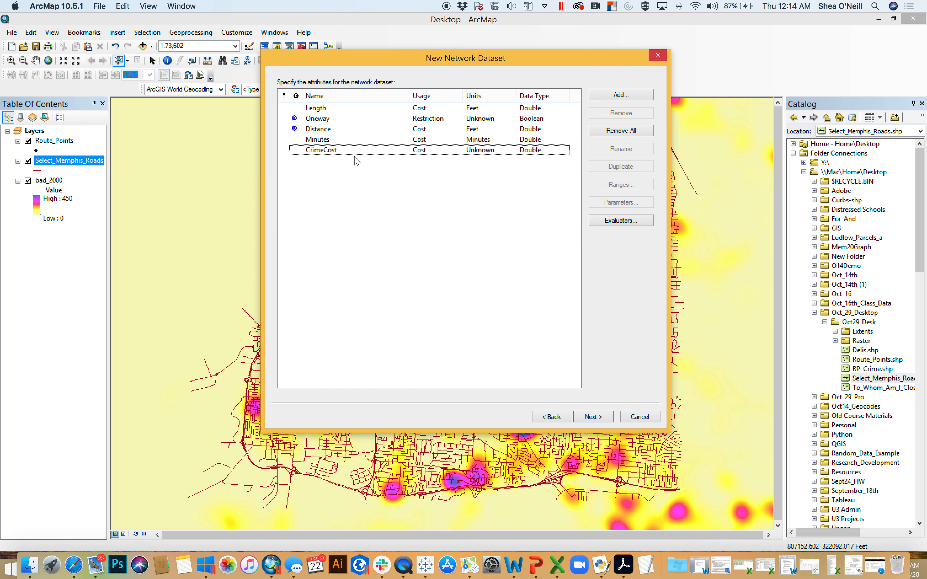
Step: Examine the pre-logic script and value of the Oneway attribute's From-To evaluator, leaving them as they are
left_click(327, 121)
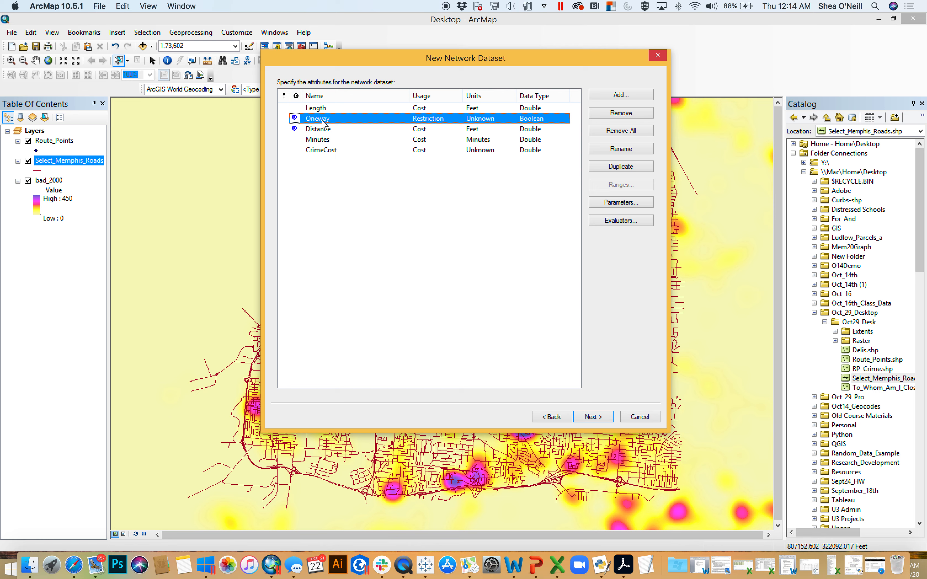
double_click(323, 123)
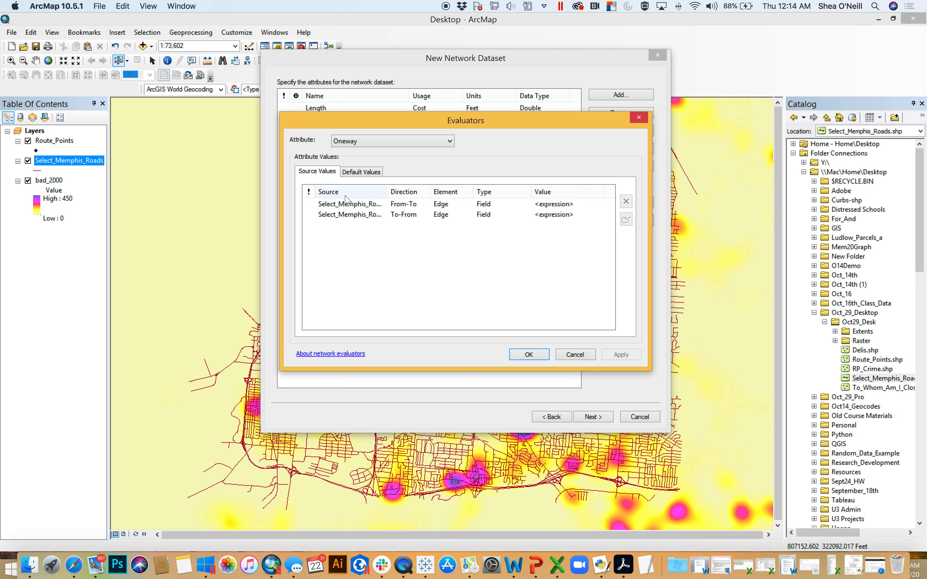
left_click(565, 205)
left_click(486, 247)
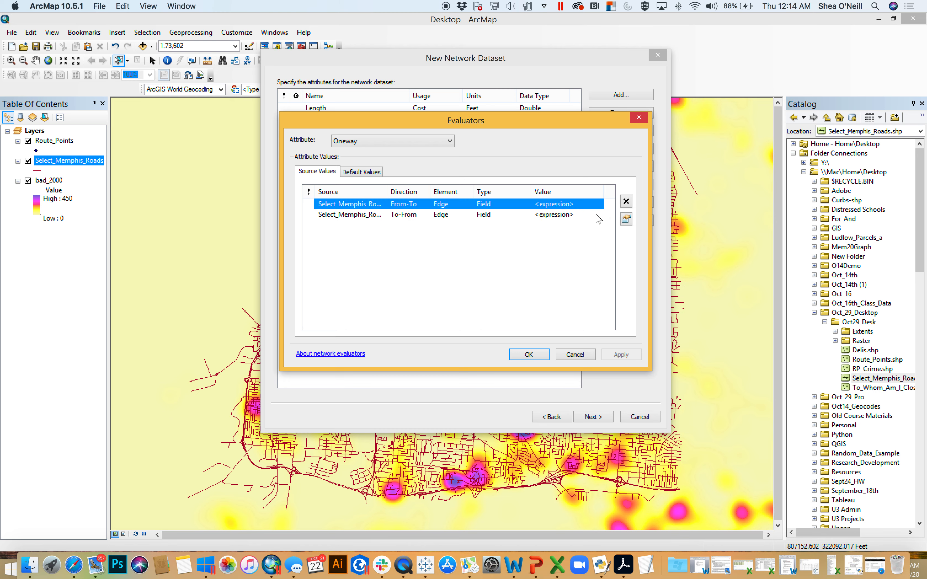
left_click(626, 219)
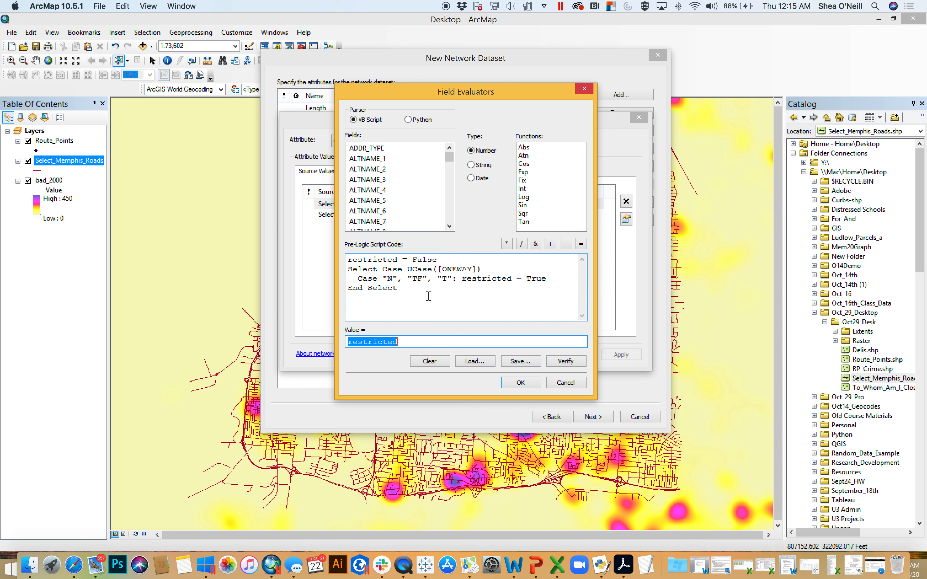
left_click(426, 343)
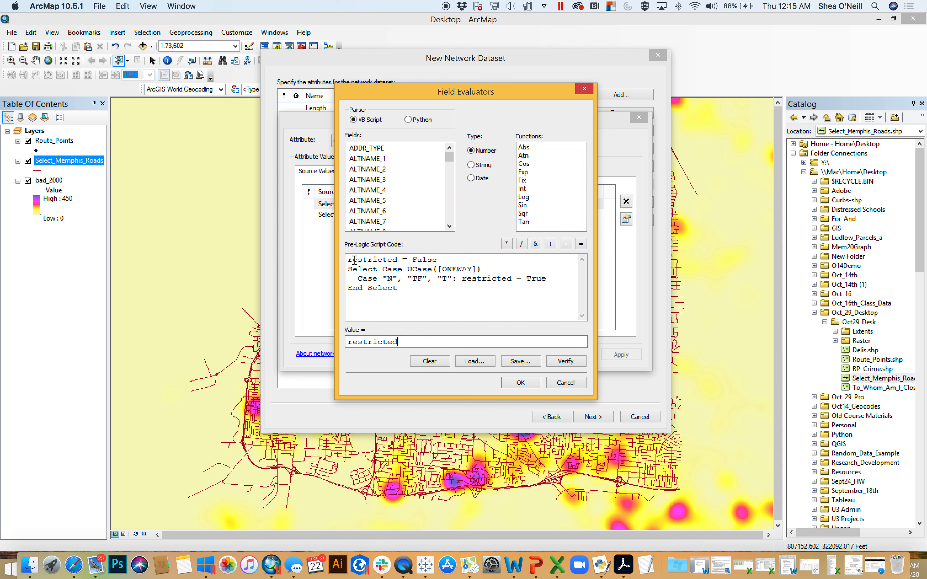
left_click_drag(349, 260, 438, 260)
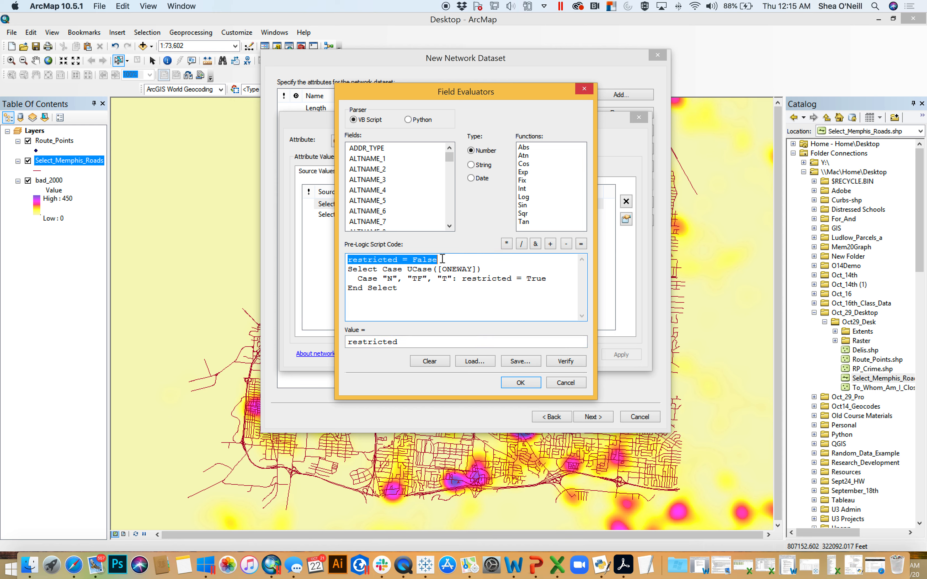
left_click(463, 295)
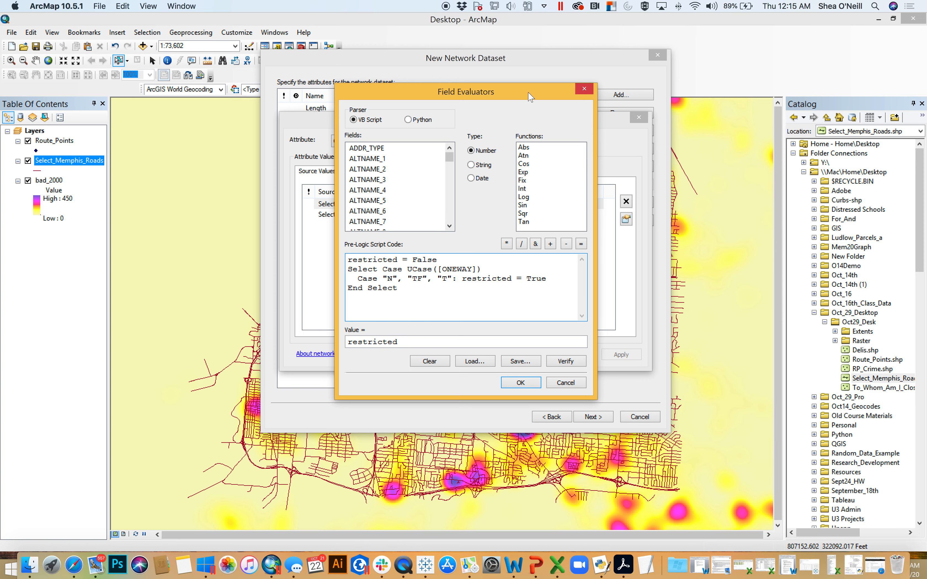
left_click_drag(509, 93, 796, 55)
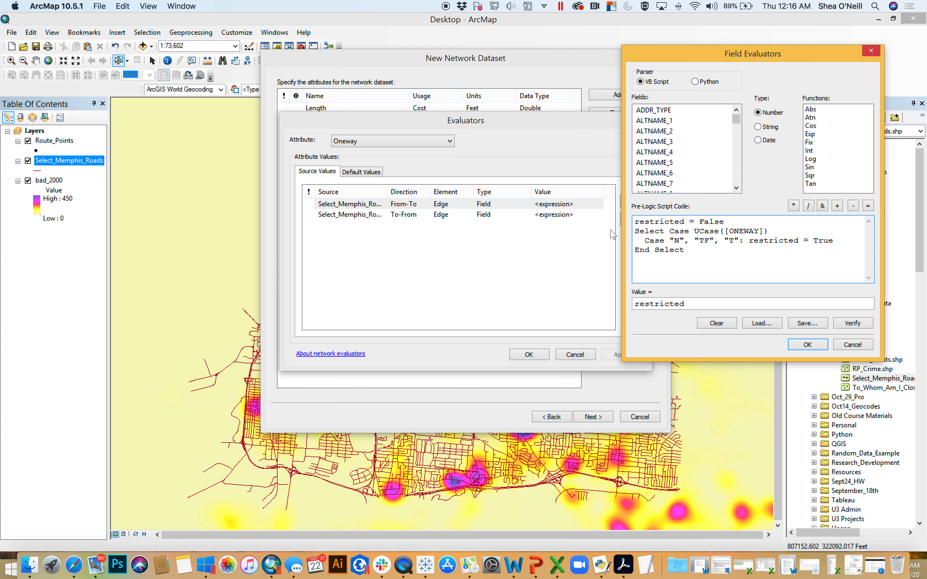
left_click(856, 346)
Step: Examine the pre-logic script of the Oneway attribute's To-From evaluator without editing it, and close the evaluators
left_click(557, 215)
left_click(398, 217)
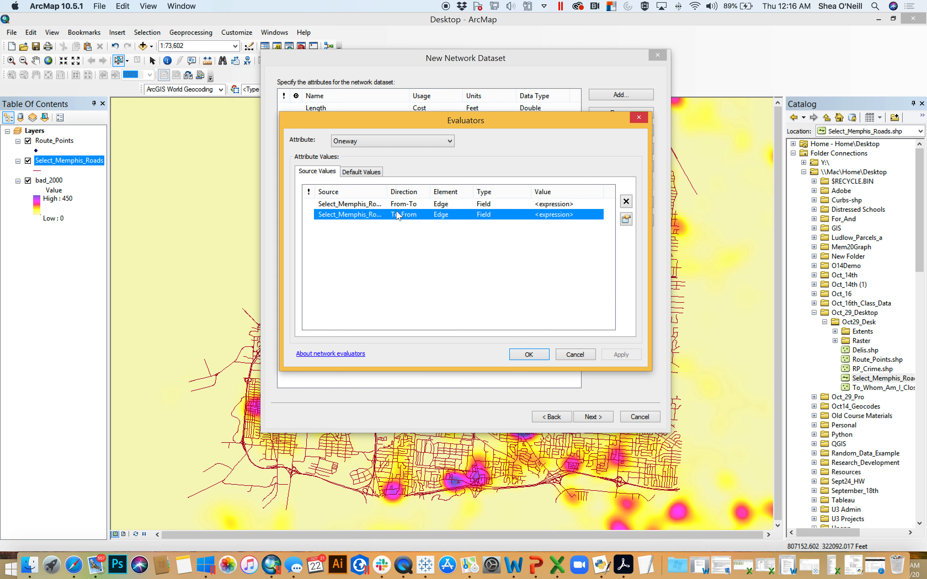
left_click(625, 219)
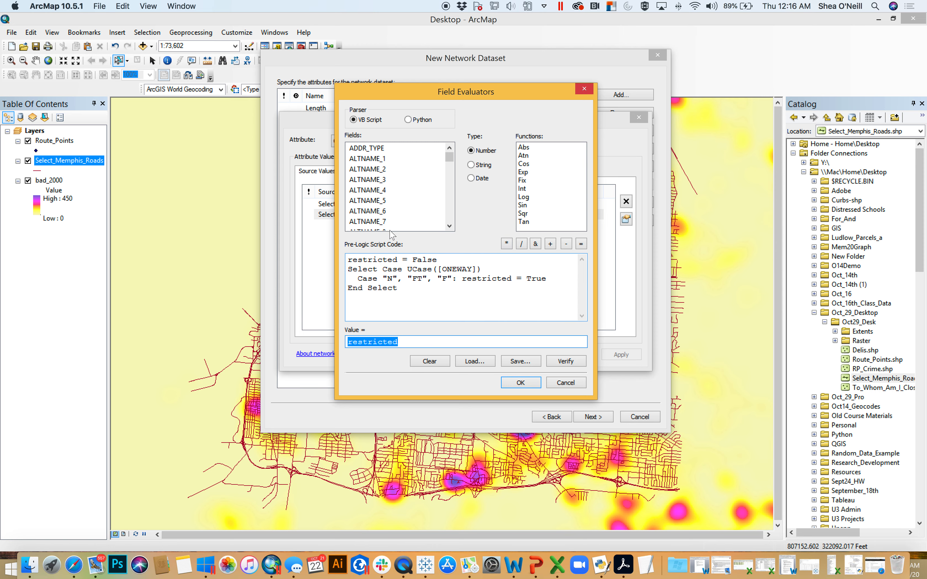
left_click_drag(478, 92, 742, 74)
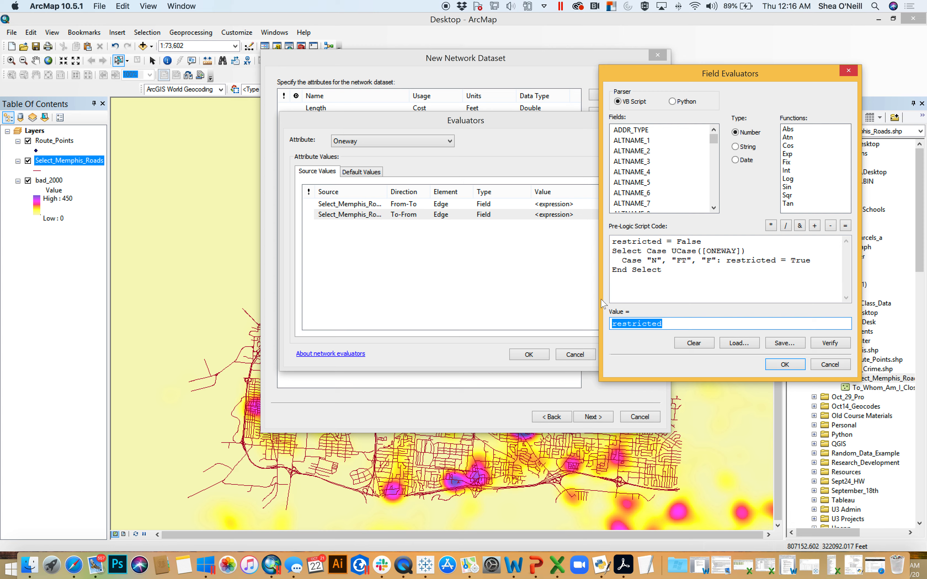
left_click(851, 70)
left_click(536, 356)
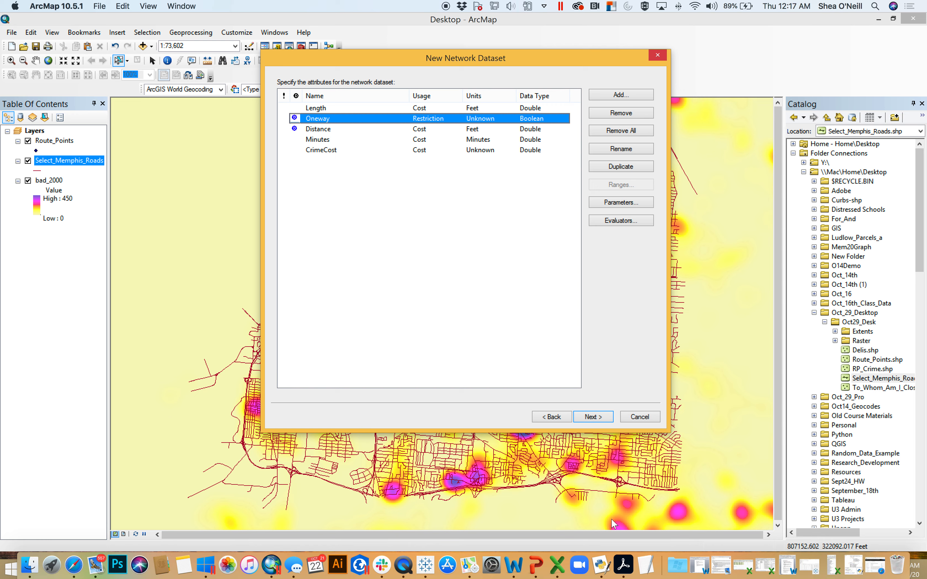
Step: Leave the travel mode empty and keep driving directions enabled with their default settings for the network dataset
left_click(594, 419)
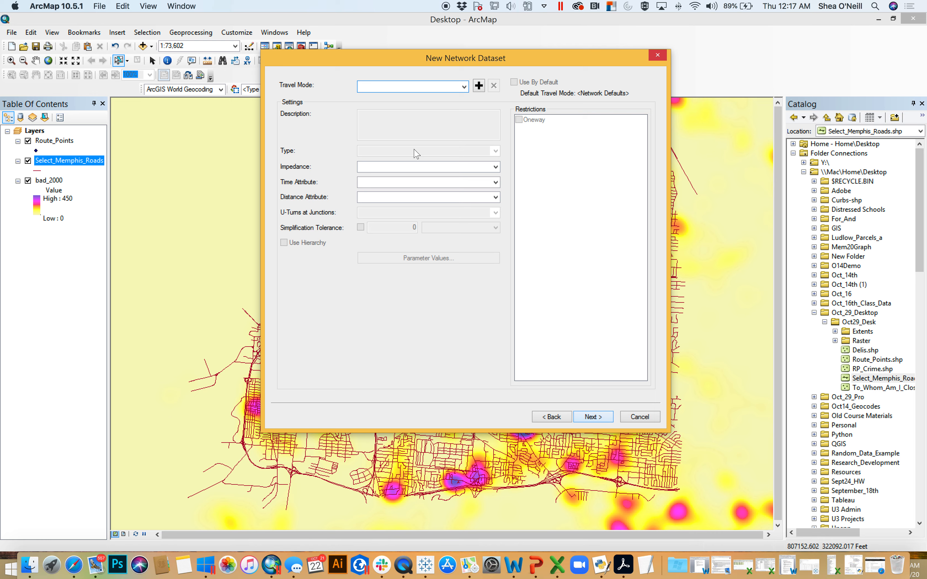
left_click(593, 417)
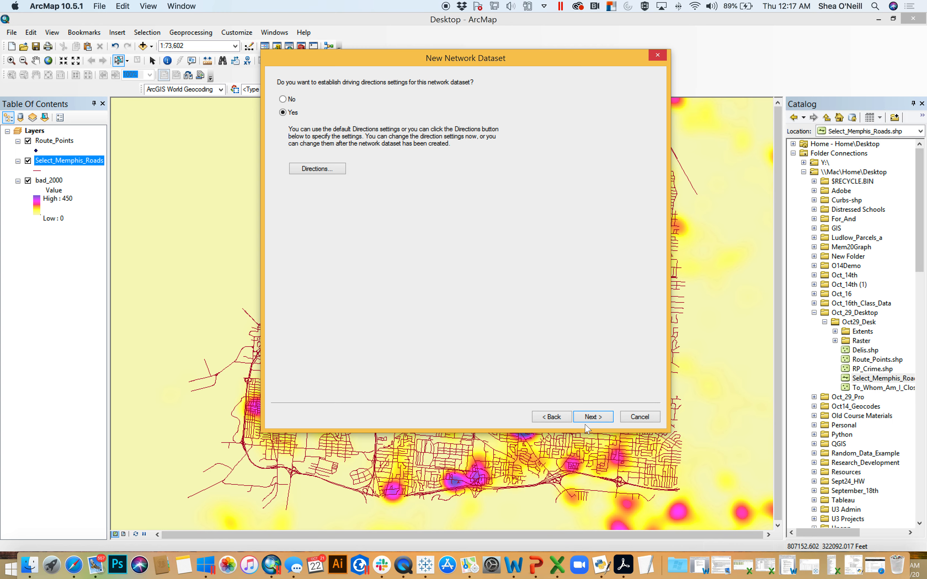
left_click(594, 420)
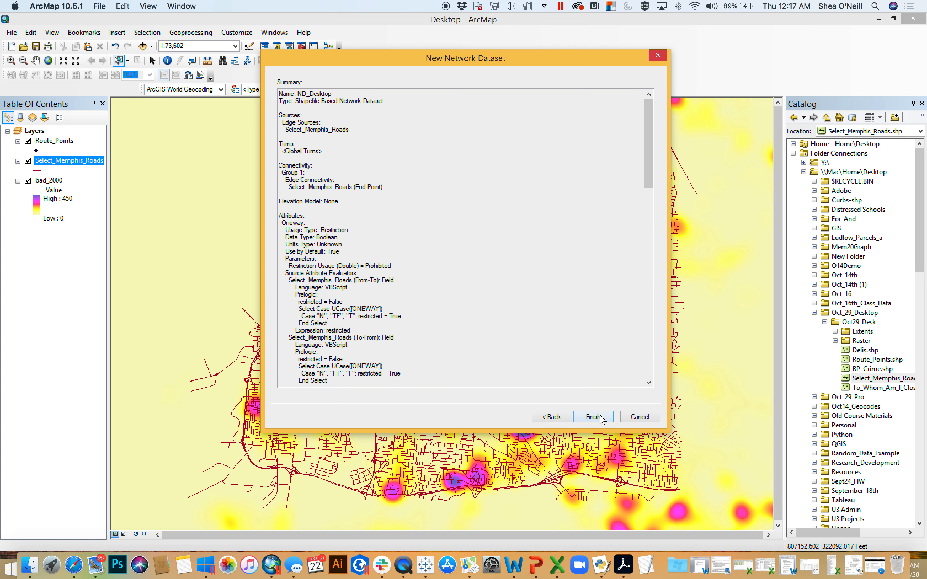
Step: Create and build the network dataset, and add all its participating feature classes to the map
left_click(600, 419)
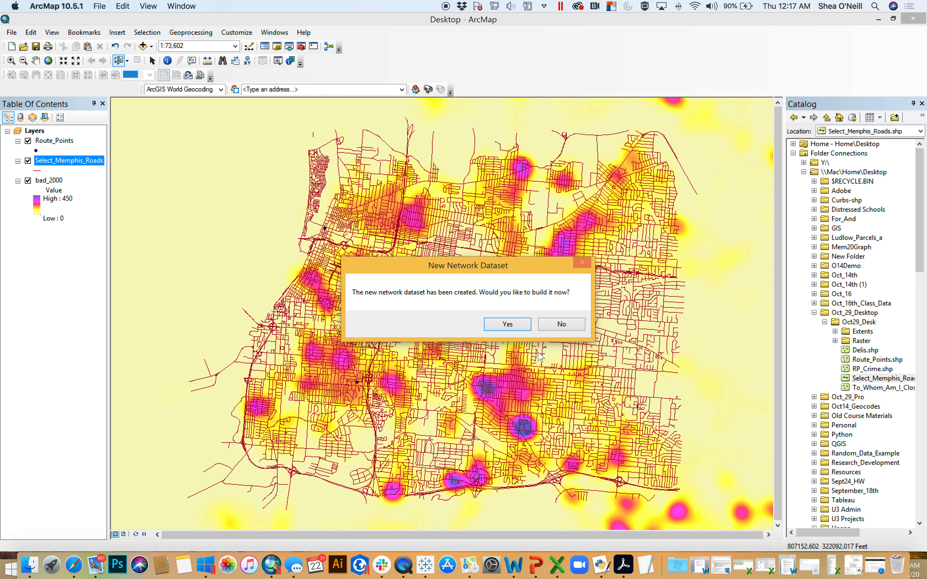
left_click(506, 324)
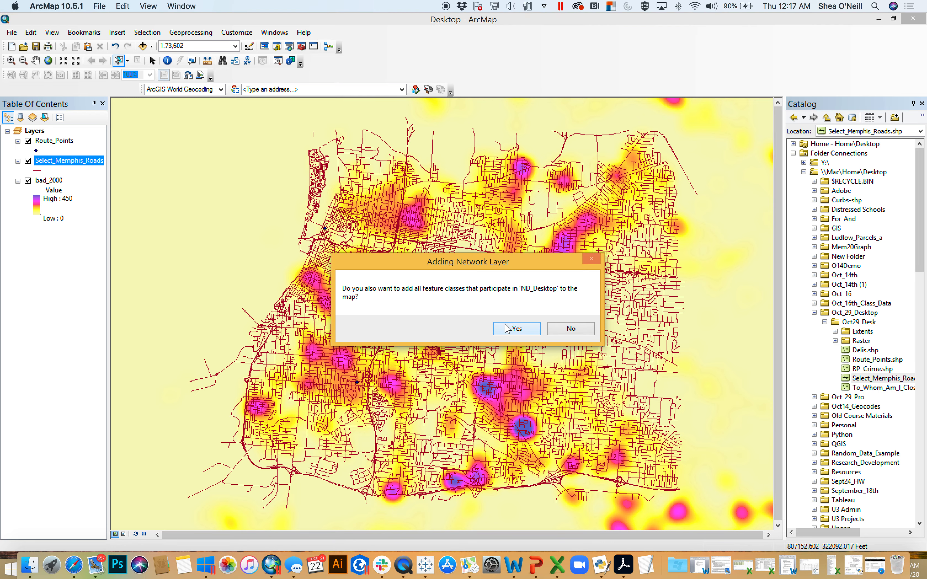
left_click(508, 332)
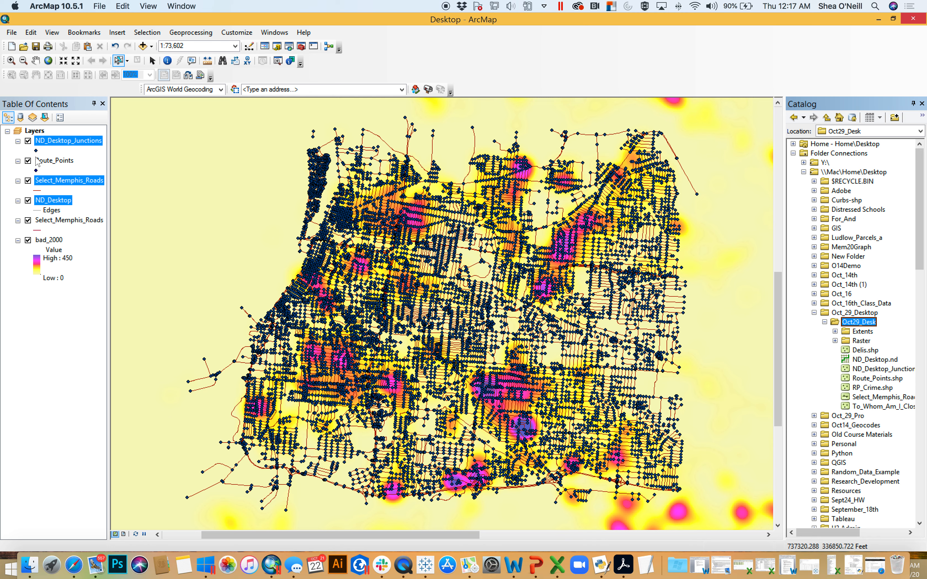
Step: Collapse the legends of the ND_Desktop_Junctions, Route_Points and upper Select_Memphis_Roads layers
left_click(17, 141)
left_click(18, 150)
left_click(17, 161)
Step: Collapse the ND_Desktop legend and select the four layers from ND_Desktop up to ND_Desktop_Junctions
left_click(65, 190)
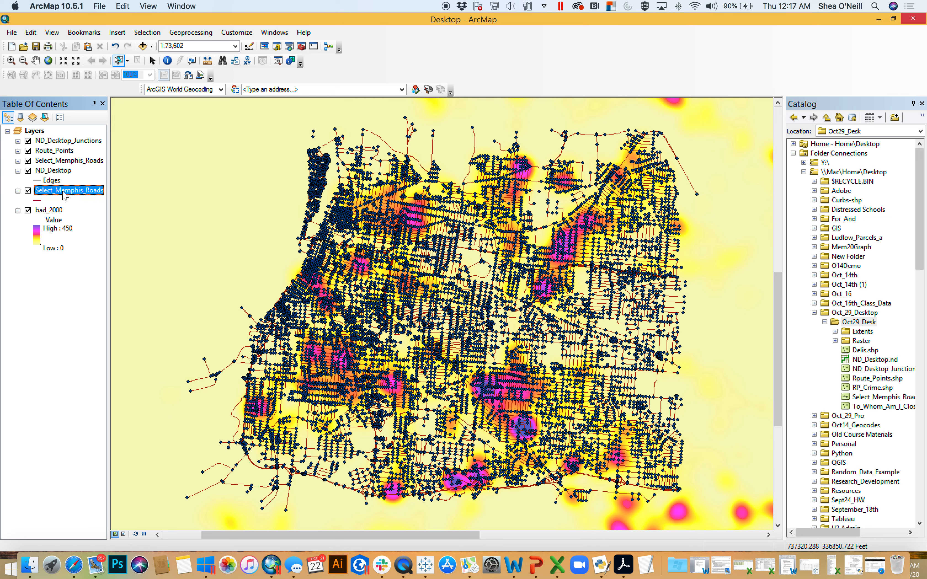
left_click(56, 141)
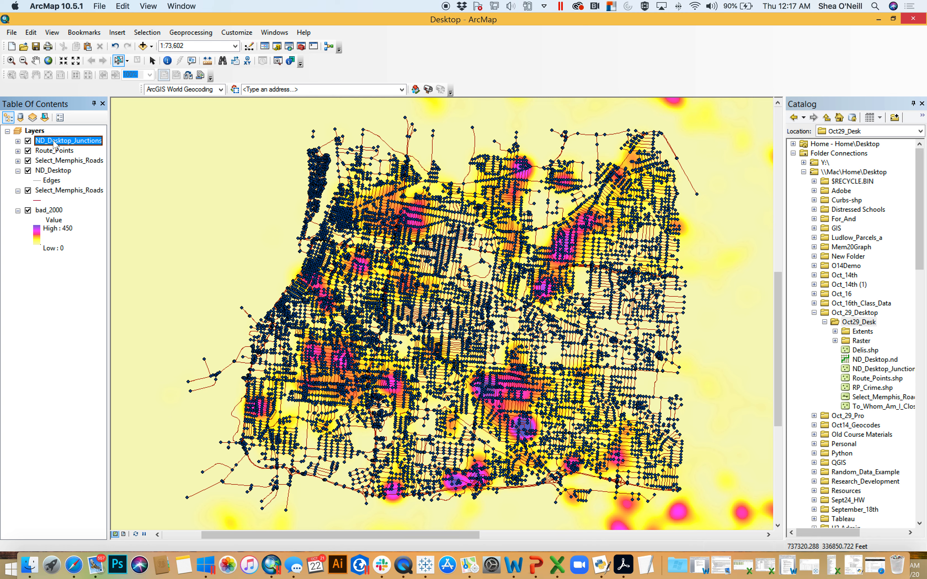
left_click(53, 171)
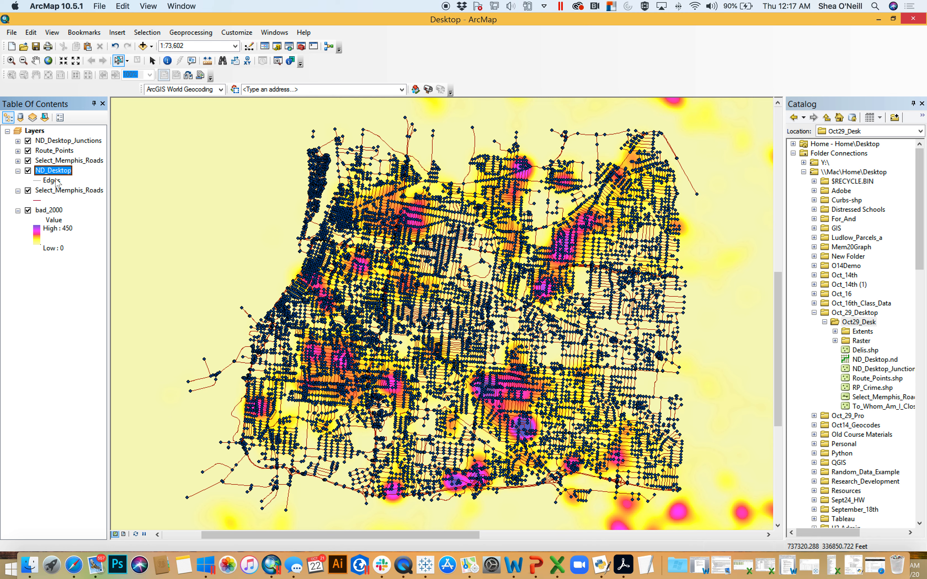
left_click(18, 170)
left_click(55, 141, "shift")
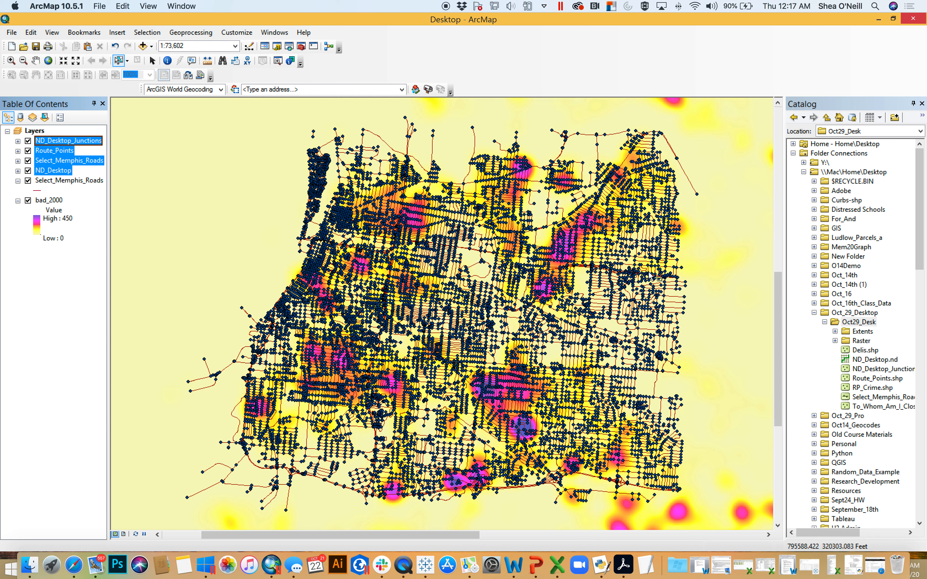